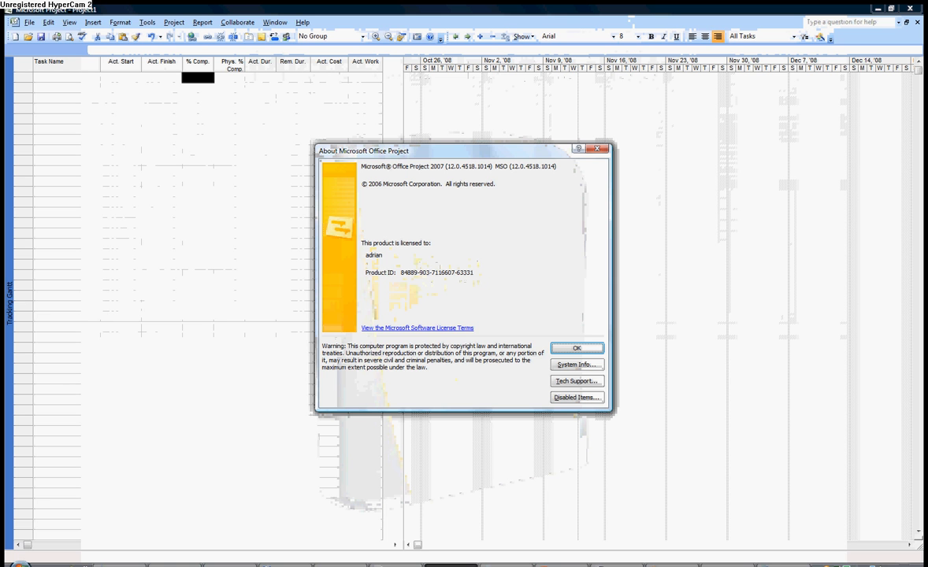
- Close the product information dialog and switch to the open 01017509.mpt project
key(Return)
mouse_move(118, 564)
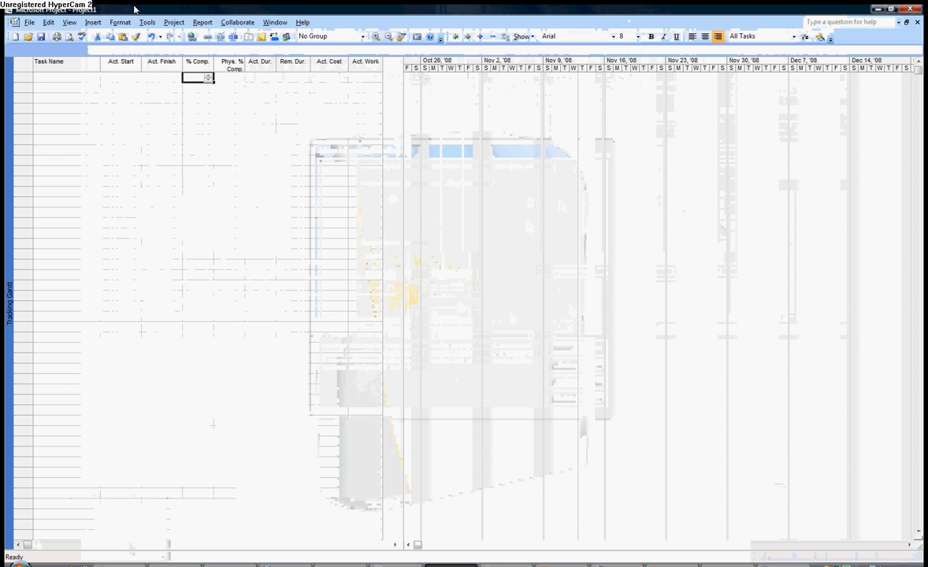
click(29, 23)
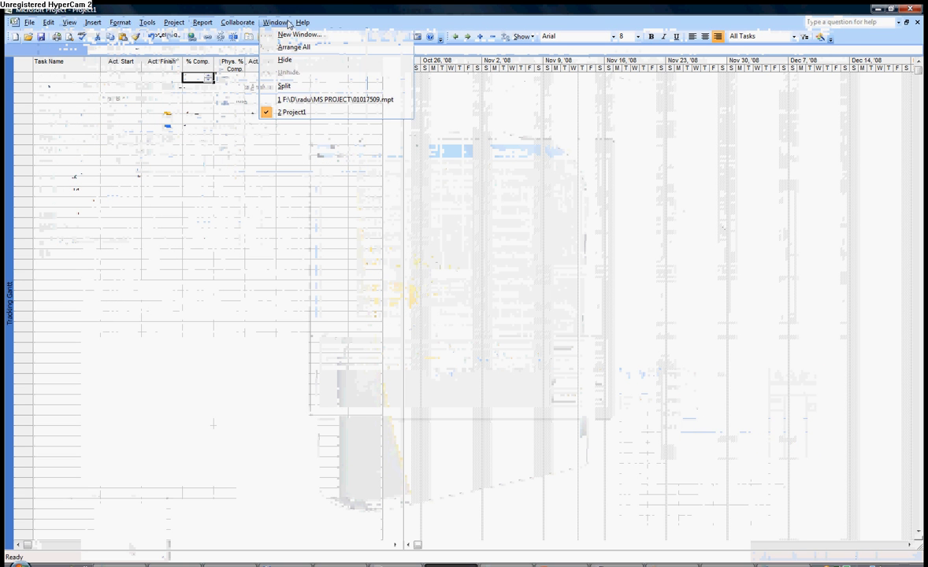
click(355, 10)
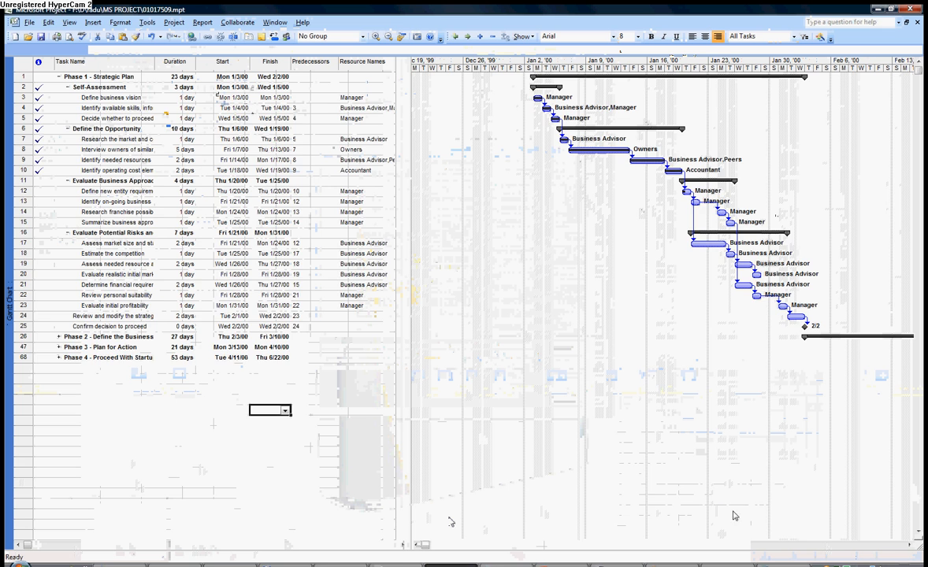
- Collapse the outline to the four phase summary tasks and highlight the entire task table
key(ctrl+Home)
key(alt+shift+minus)
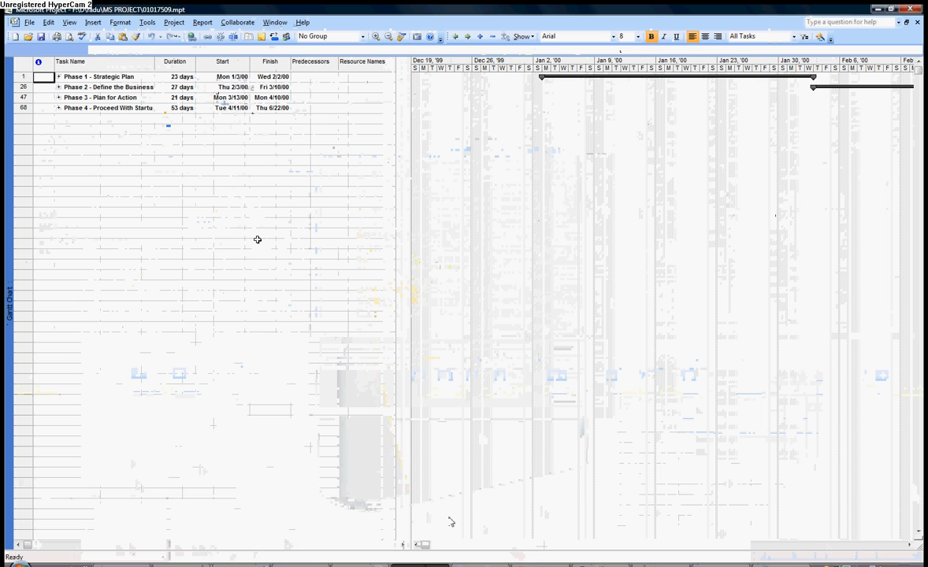
click(22, 61)
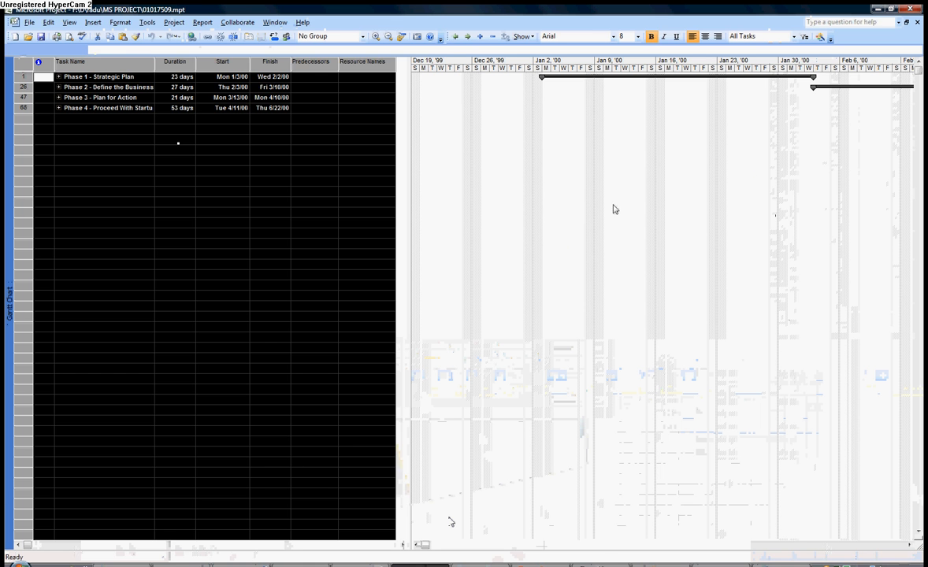
click(314, 243)
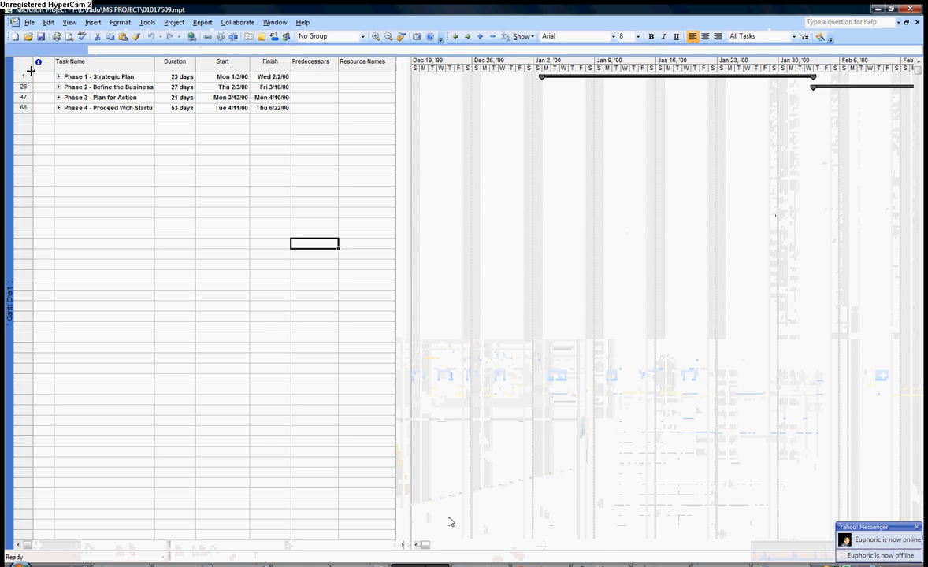
click(26, 65)
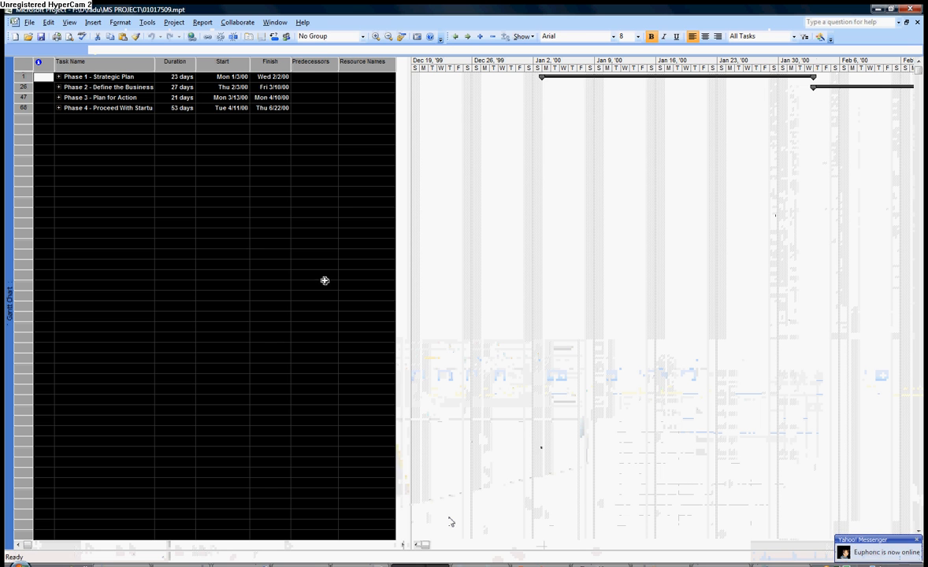
click(222, 150)
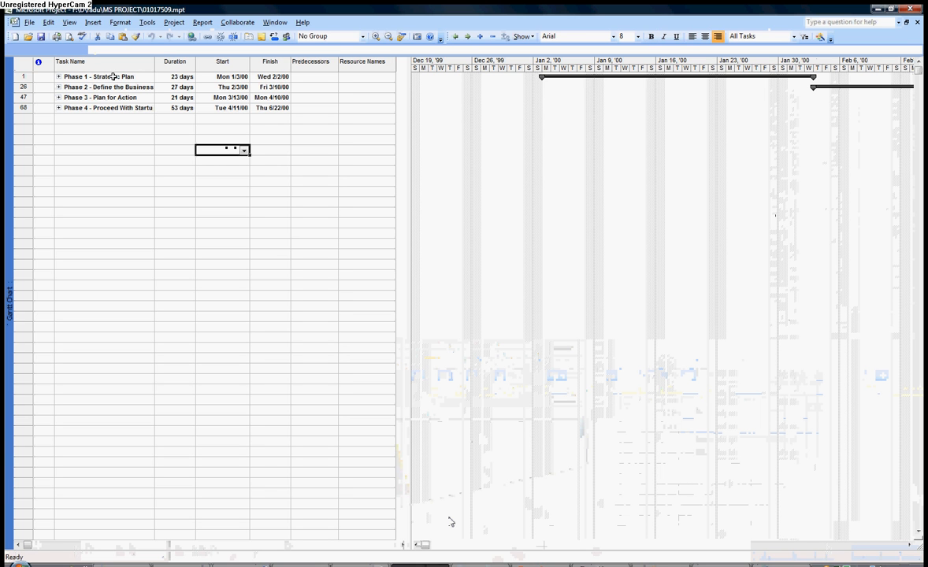
- Highlight the four phase names and expand Phases 1 to 4 to their second-level tasks
drag(112, 76, 114, 108)
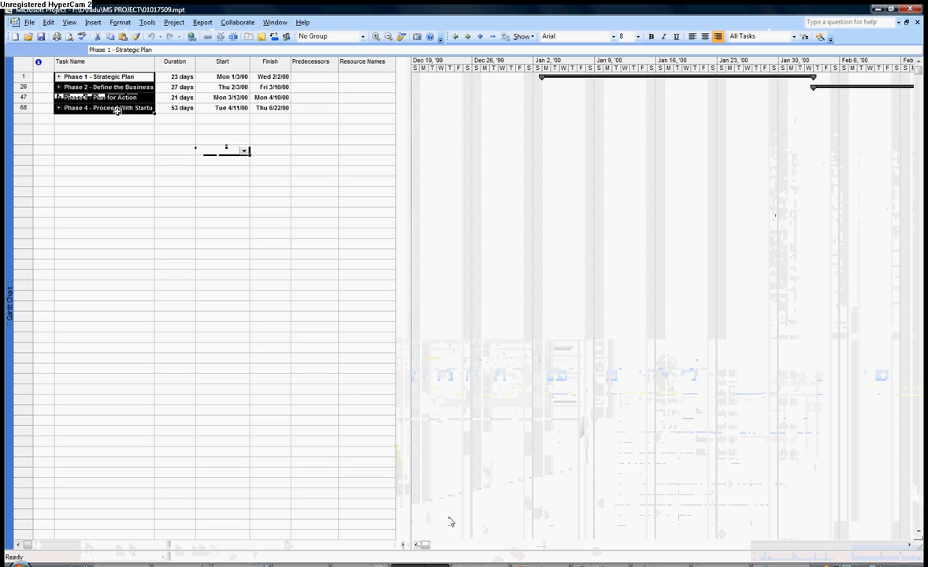
click(58, 77)
click(59, 148)
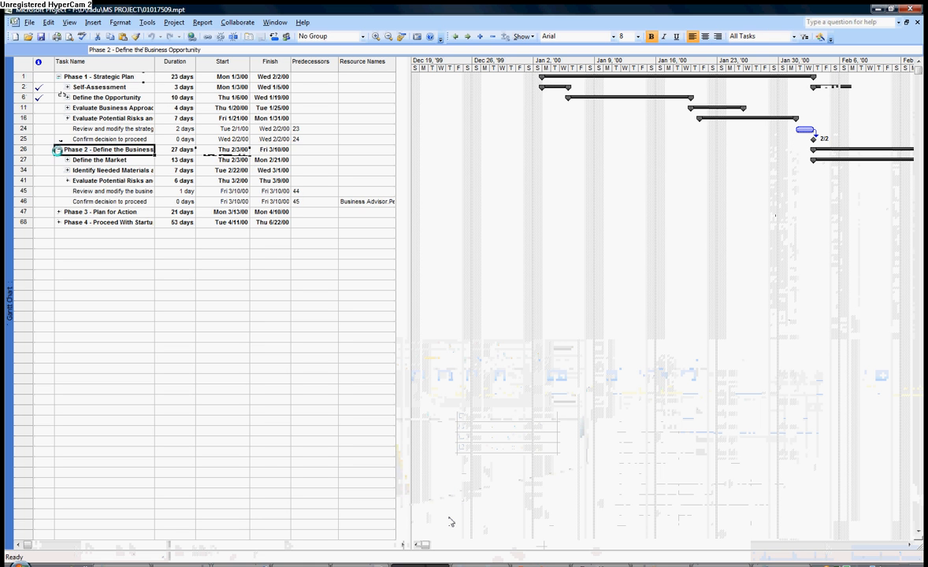
click(56, 212)
click(57, 212)
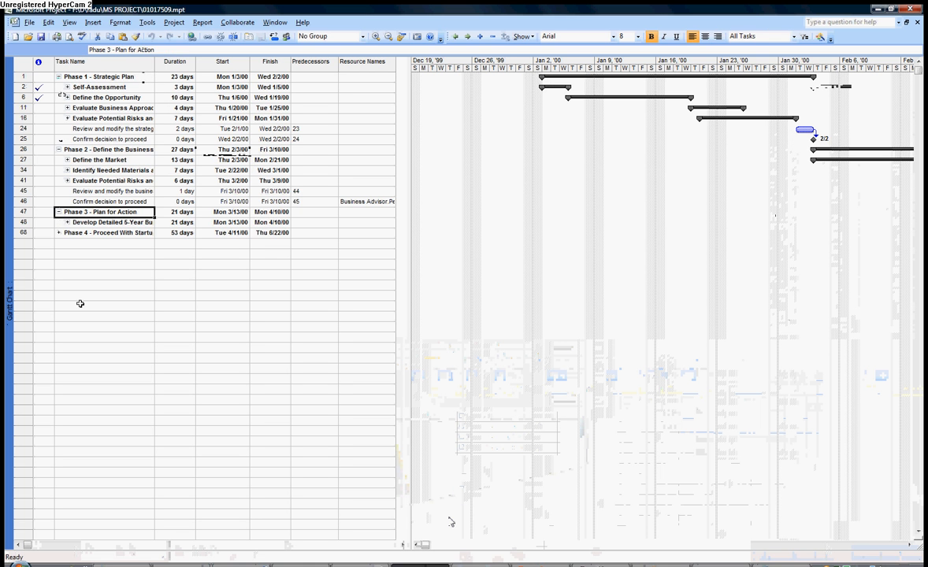
click(58, 234)
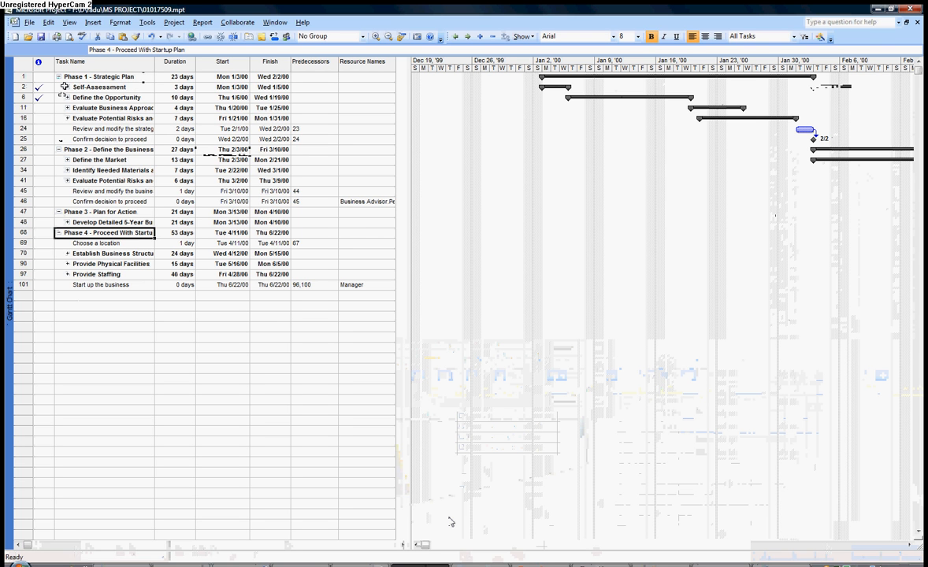
- Go through the second-level summary tasks of all four phases, from Self-Assessment to Provide Staffing
click(76, 87)
click(76, 97)
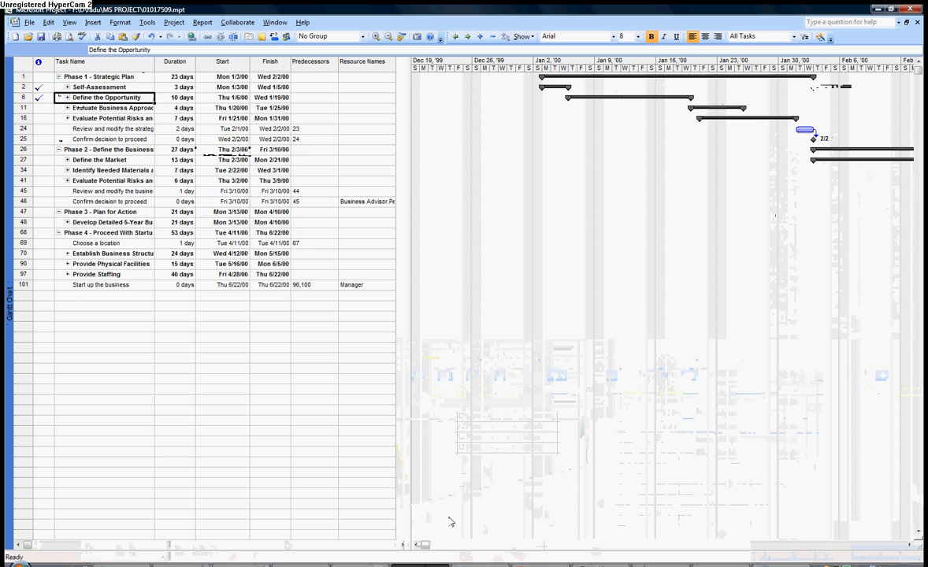
click(76, 108)
click(75, 118)
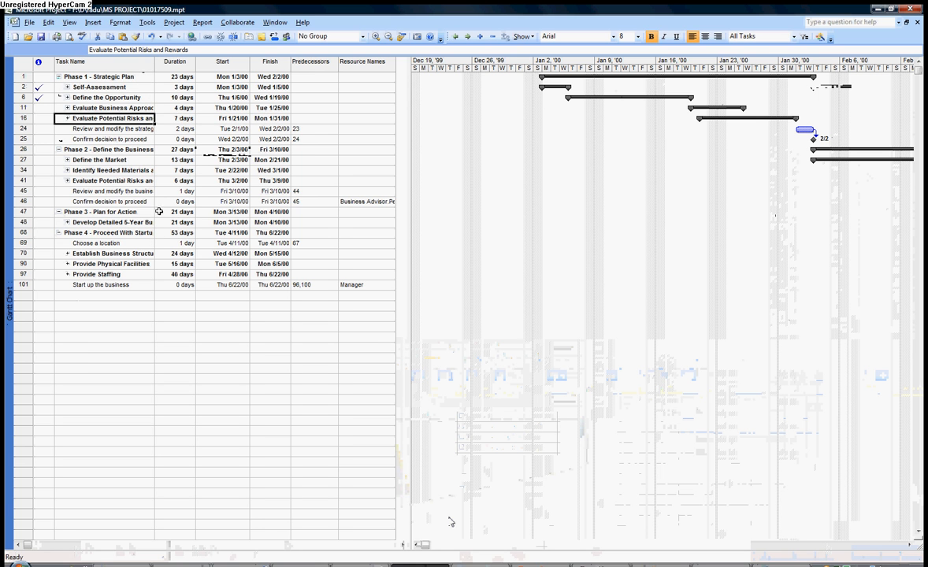
click(92, 159)
click(97, 170)
click(92, 180)
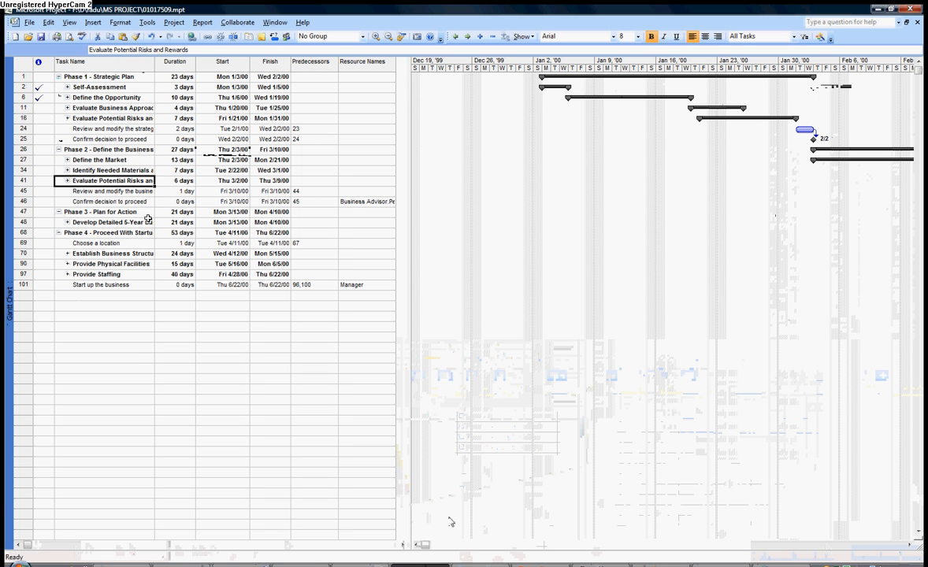
click(95, 222)
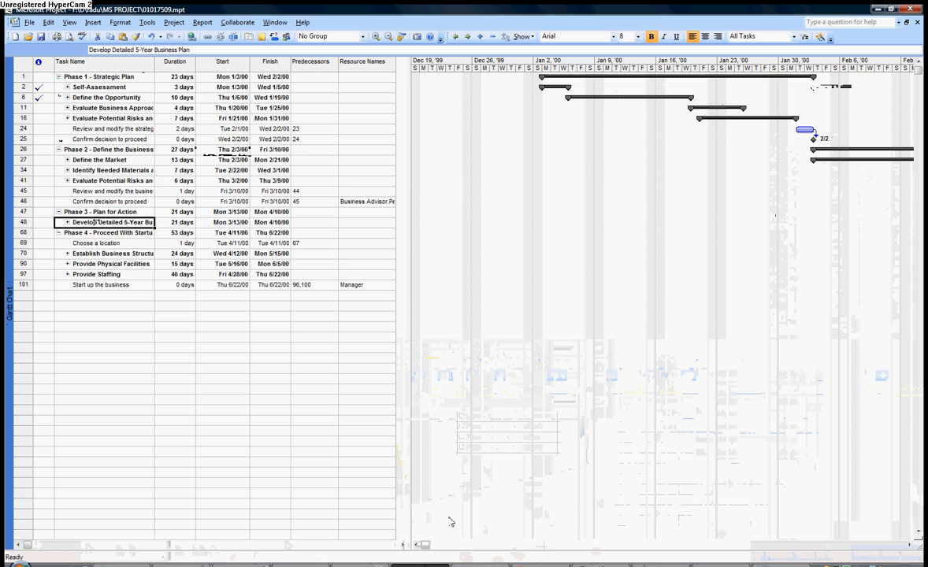
click(86, 253)
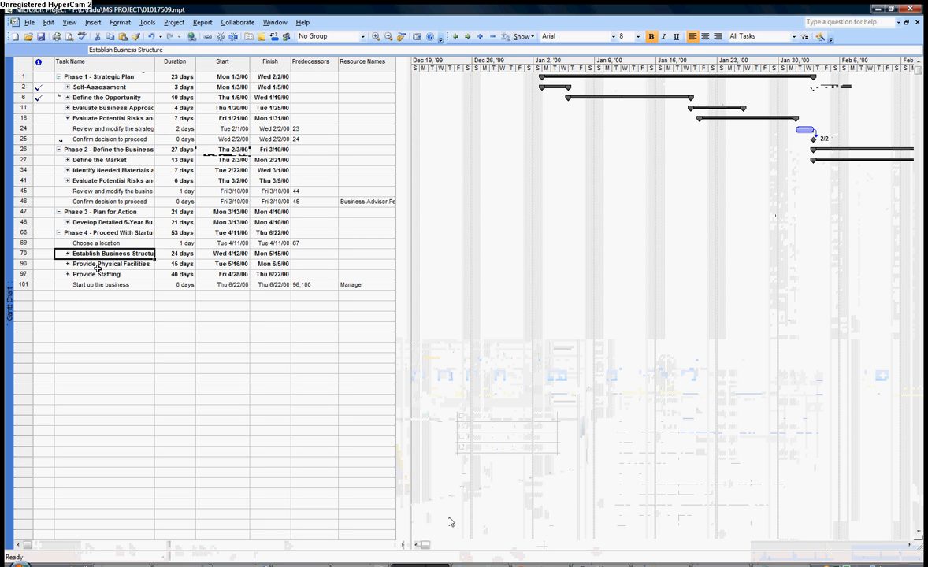
click(95, 265)
click(93, 274)
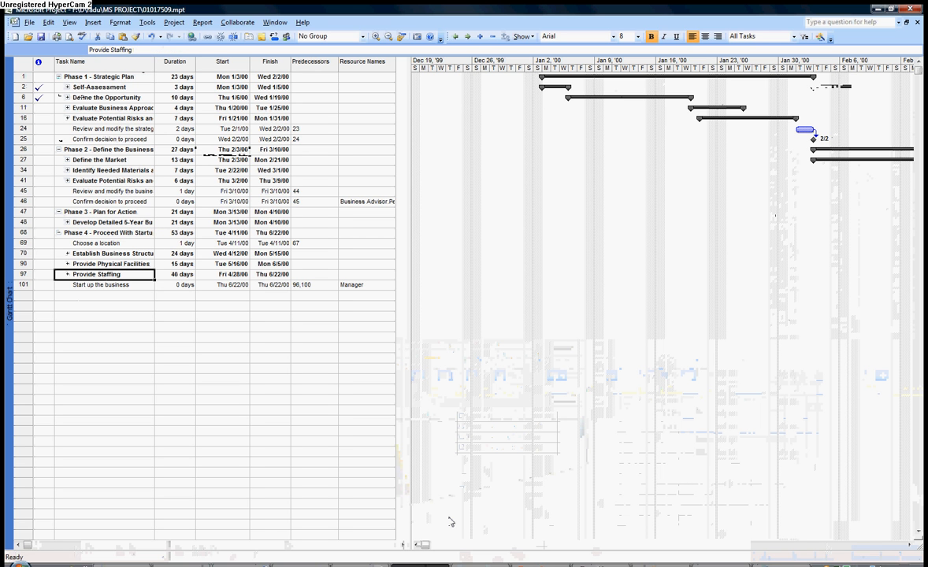
- Expand Self-Assessment, Define the Opportunity, Evaluate Business Approach and Evaluate Potential Risks and Rewards under Phase 1
click(68, 87)
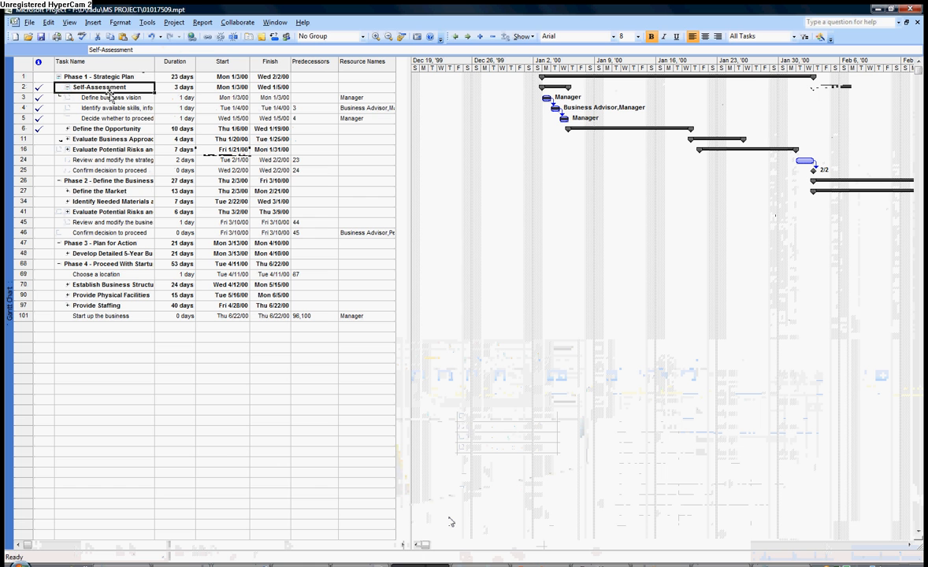
click(68, 128)
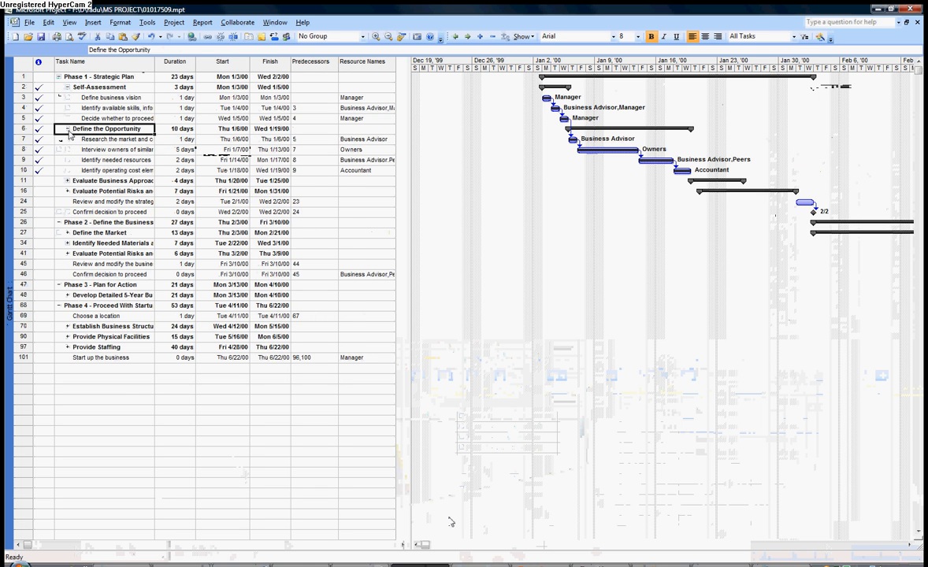
click(67, 180)
click(67, 232)
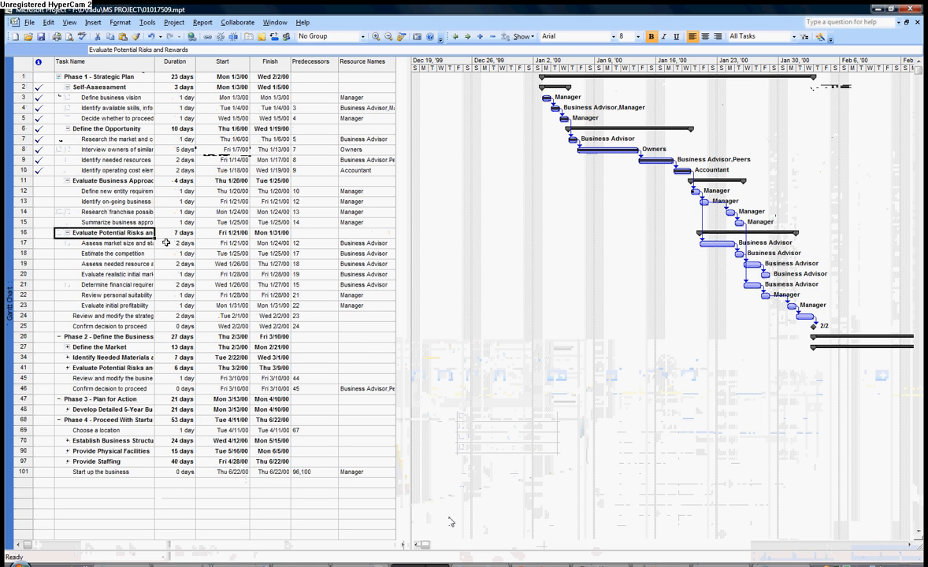
- Expand Define the Market, Identify Needed Materials and Supplies, and Evaluate Potential Risks and Rewards under Phase 2
click(67, 345)
click(68, 346)
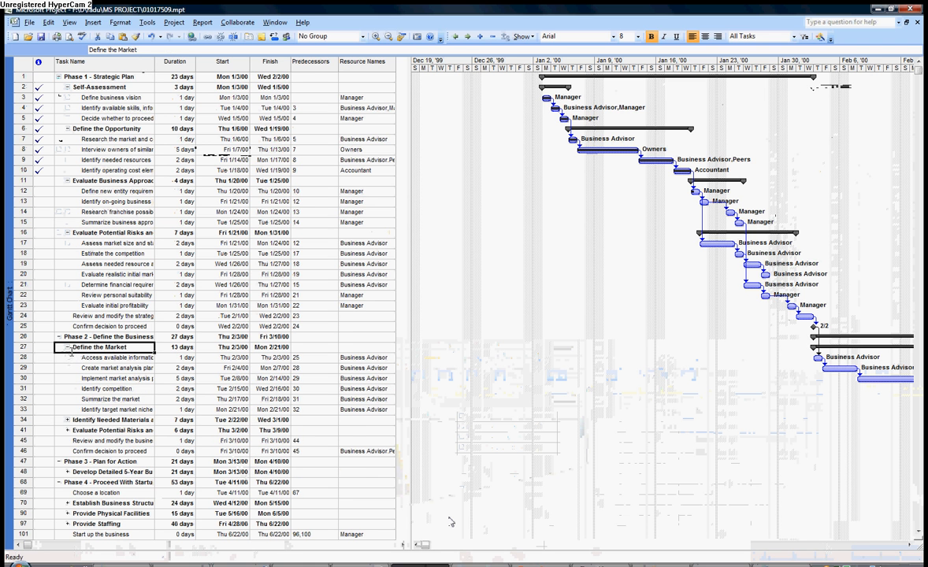
click(69, 420)
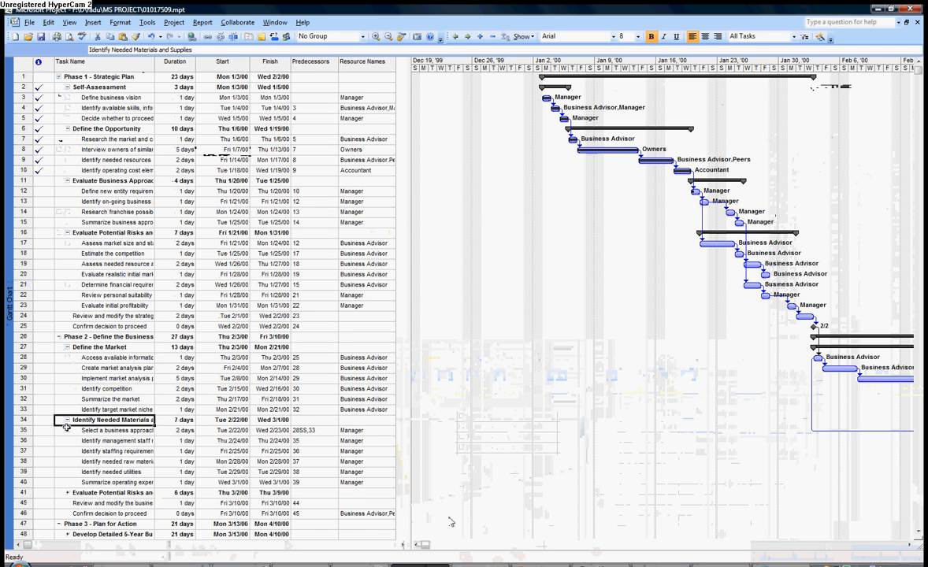
scroll(69, 494, down, 4)
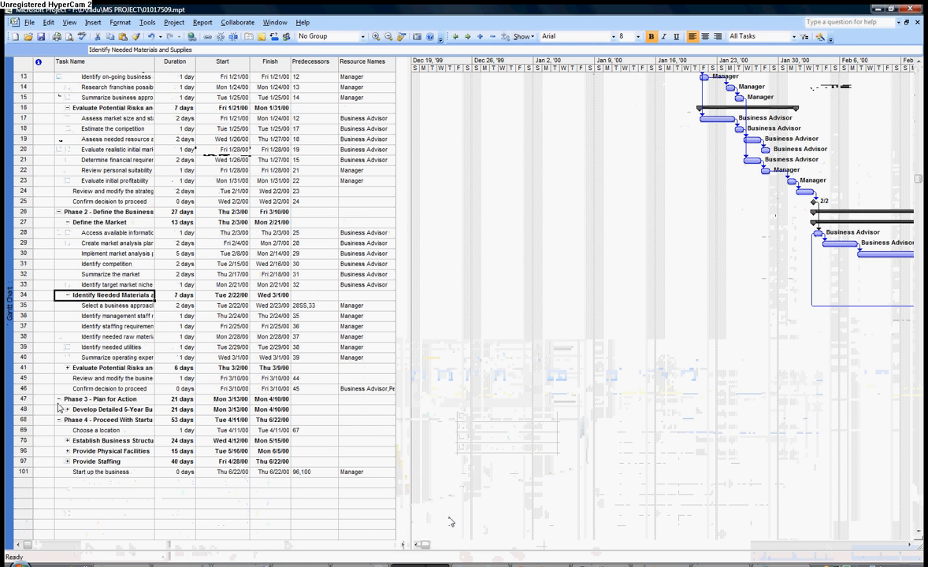
click(67, 368)
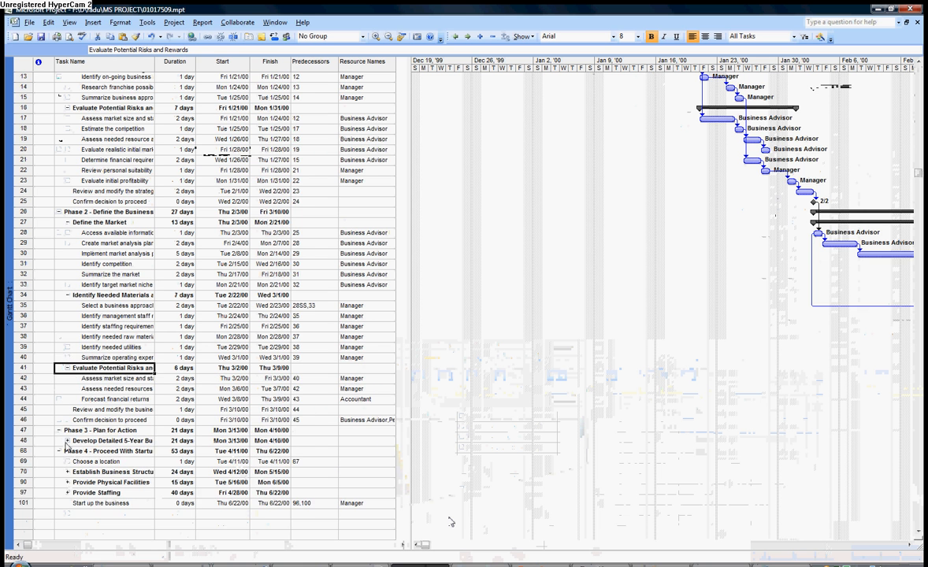
- Expand Develop Detailed 5-Year Business Plan under Phase 3, plus Establish Business Structure and Provide Physical Facilities under Phase 4
click(67, 440)
scroll(79, 454, down, 3)
scroll(80, 454, down, 6)
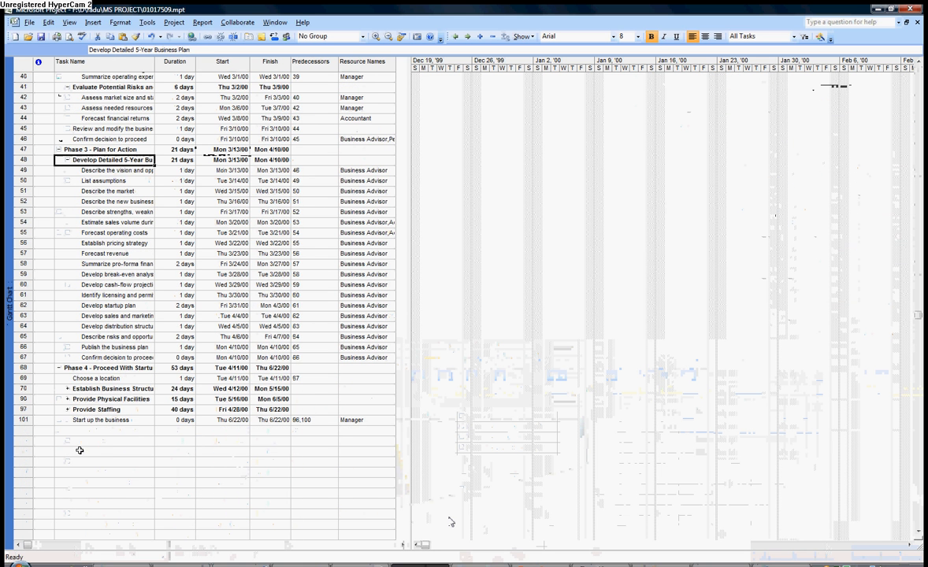
click(67, 388)
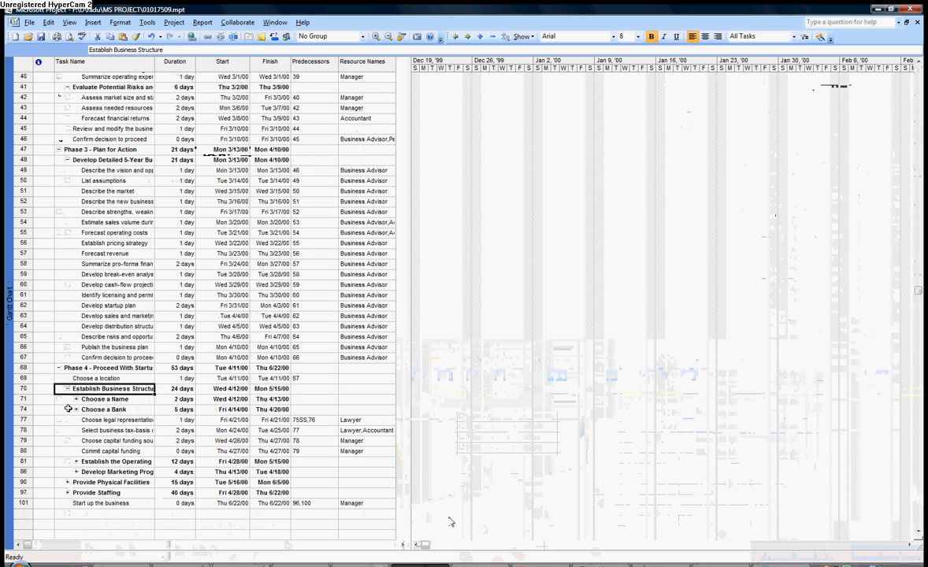
click(68, 482)
scroll(95, 431, down, 4)
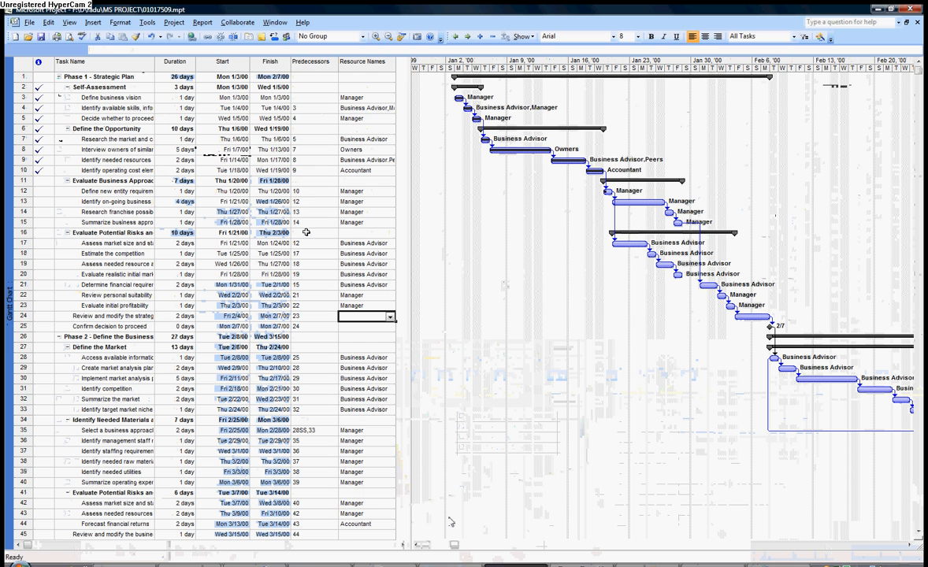
- Examine the start date and predecessor of task 17 and the predecessor of Evaluate initial profitability
click(60, 243)
click(218, 243)
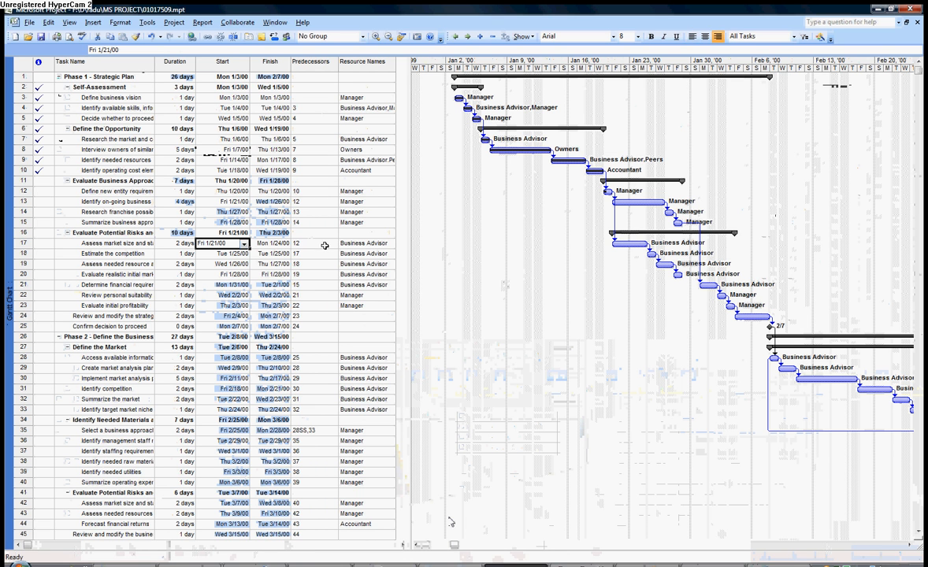
click(324, 245)
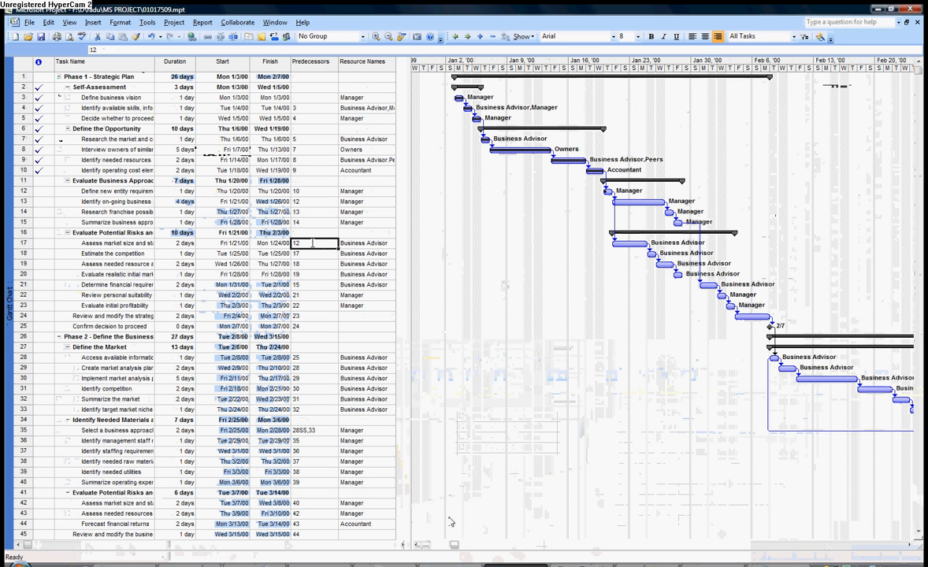
click(109, 305)
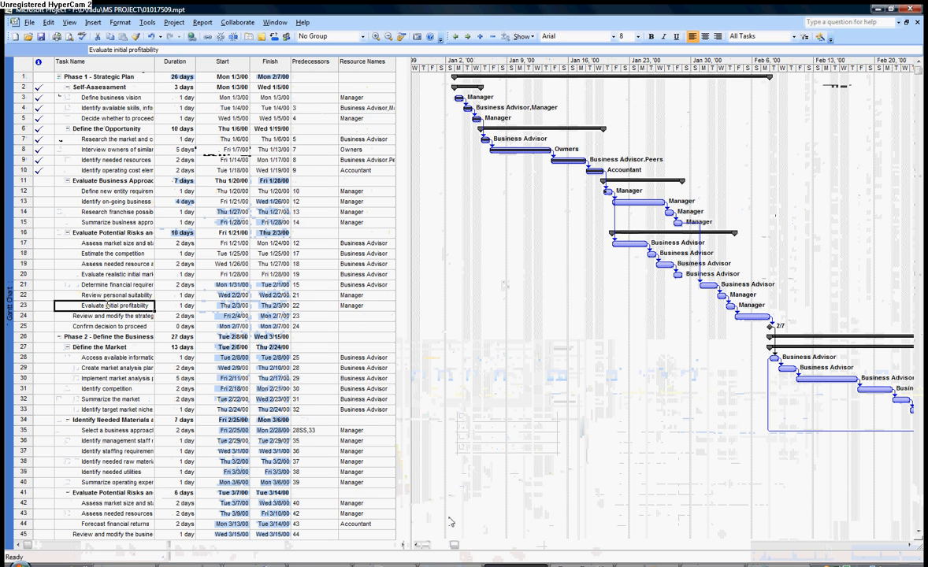
click(304, 307)
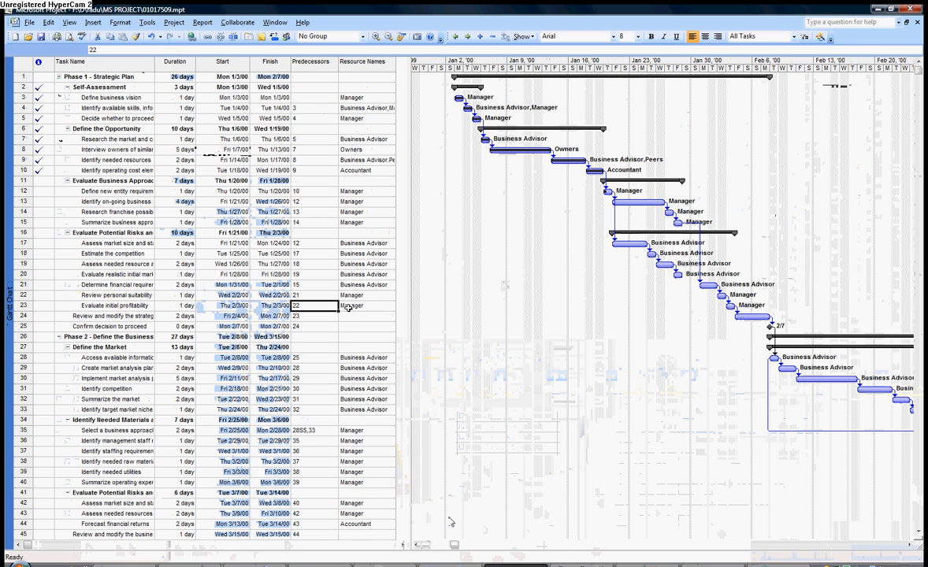
- Switch the project to the Calendar view and display it by month
right_click(9, 315)
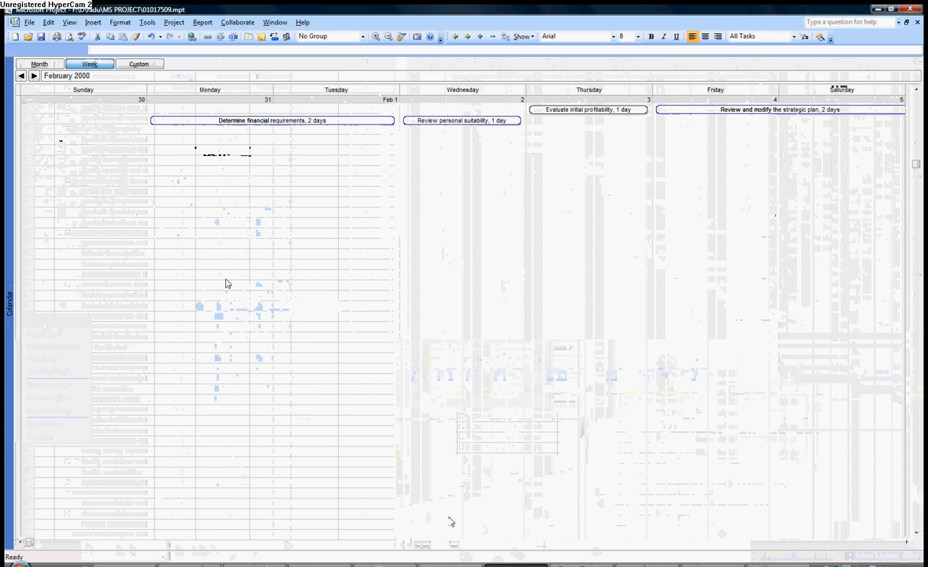
double_click(486, 125)
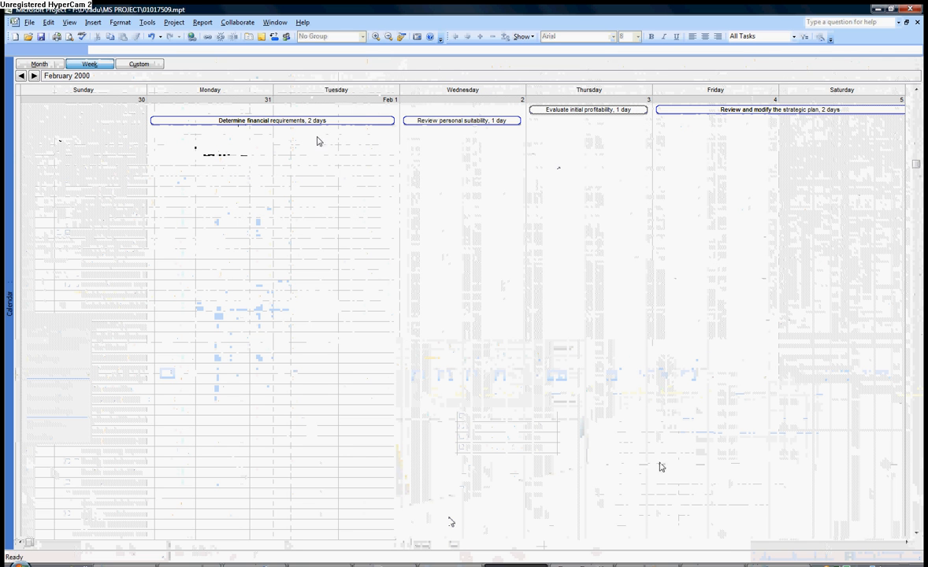
click(48, 66)
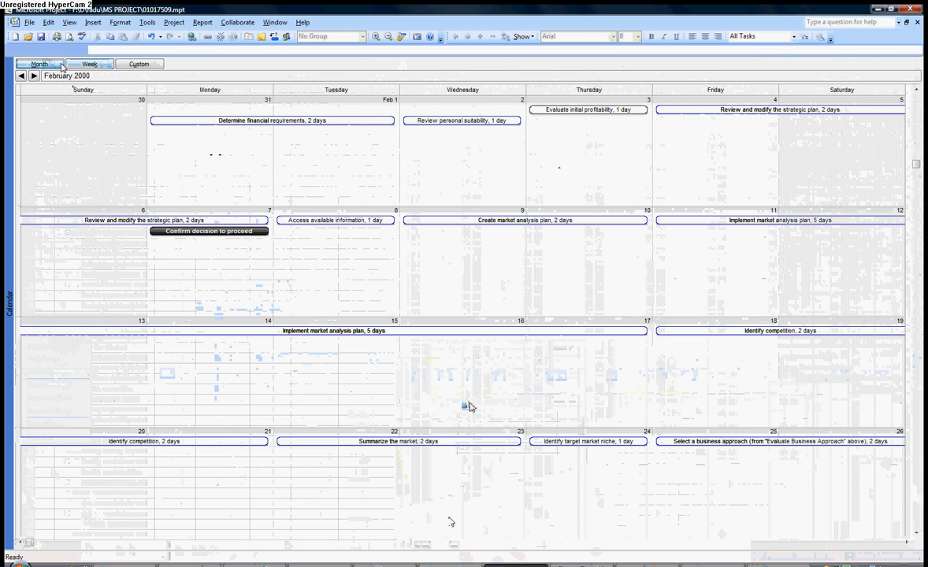
- Display the calendar by week and check the custom options for the number of weeks to display
click(89, 66)
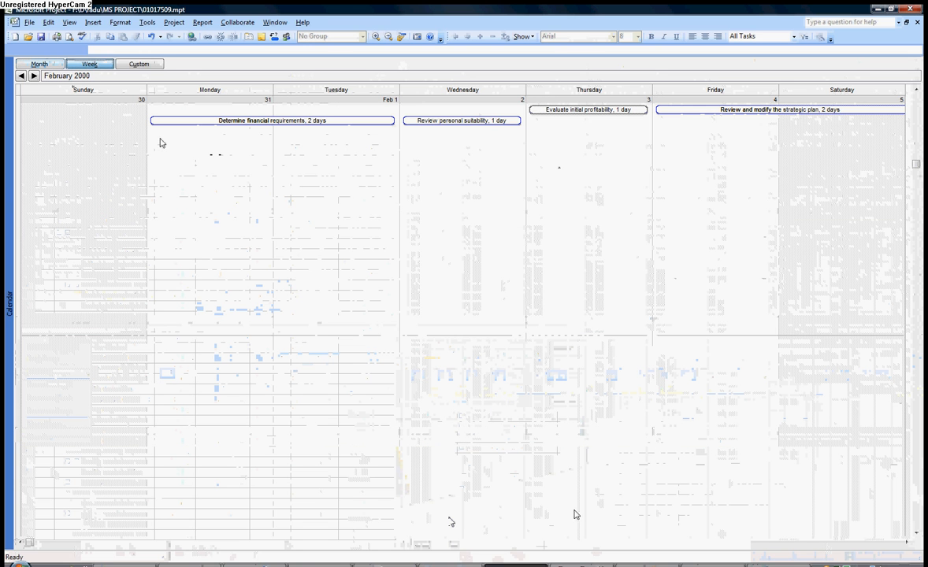
click(134, 63)
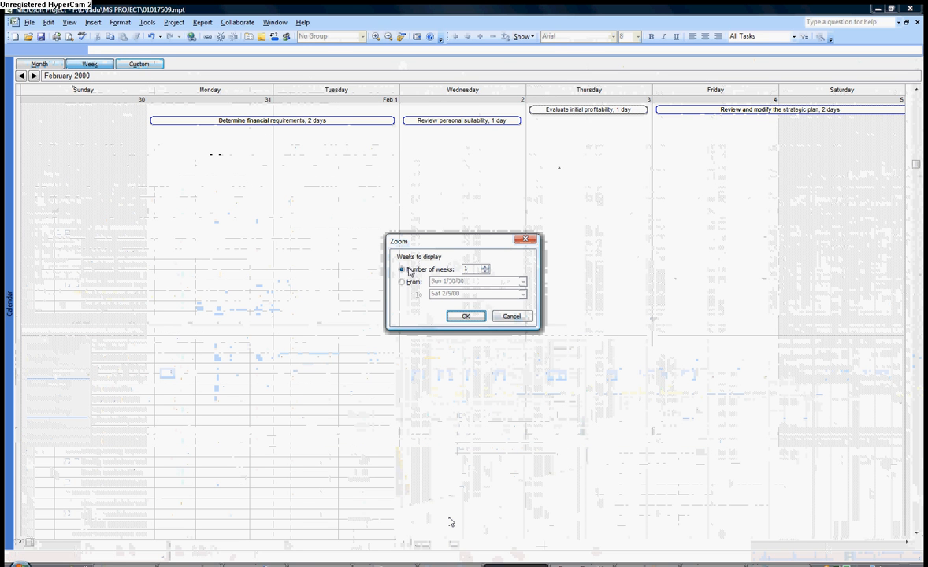
click(504, 316)
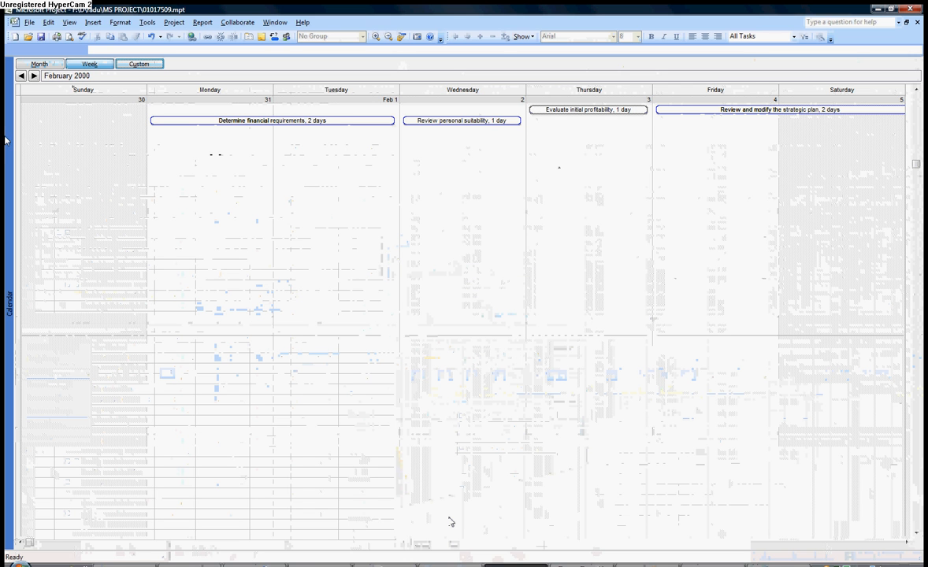
- Switch the project to the Network Diagram view and go to the start of the diagram at Phase 1
right_click(10, 182)
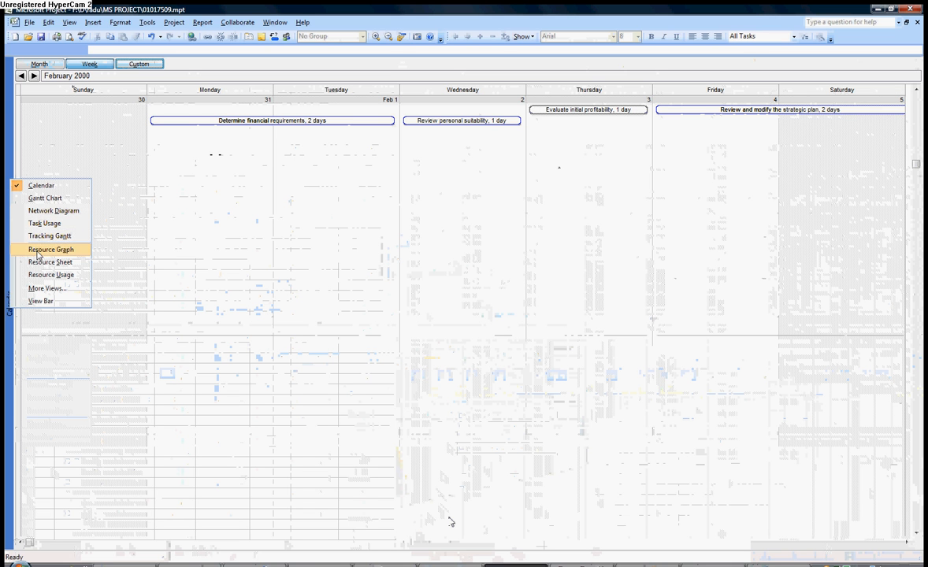
click(49, 211)
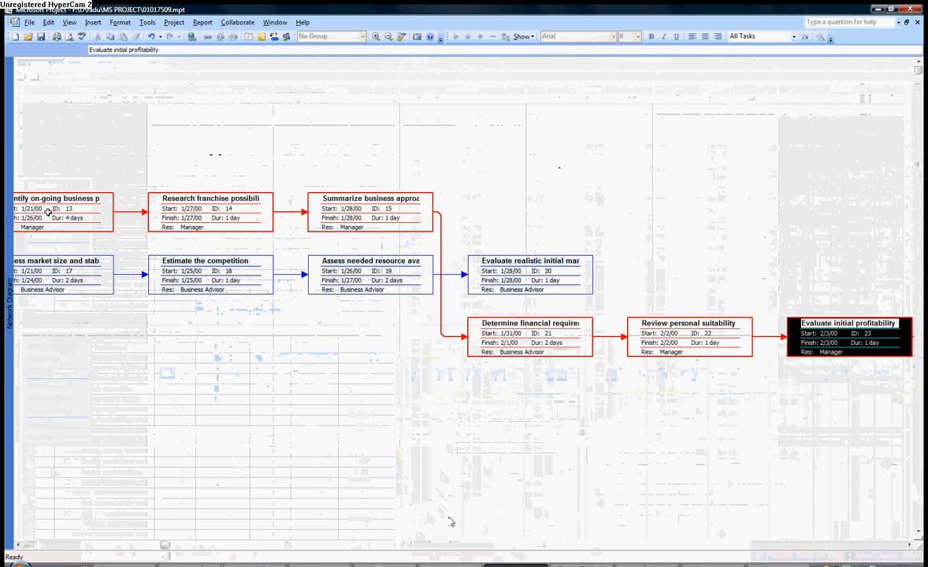
drag(142, 541, 14, 530)
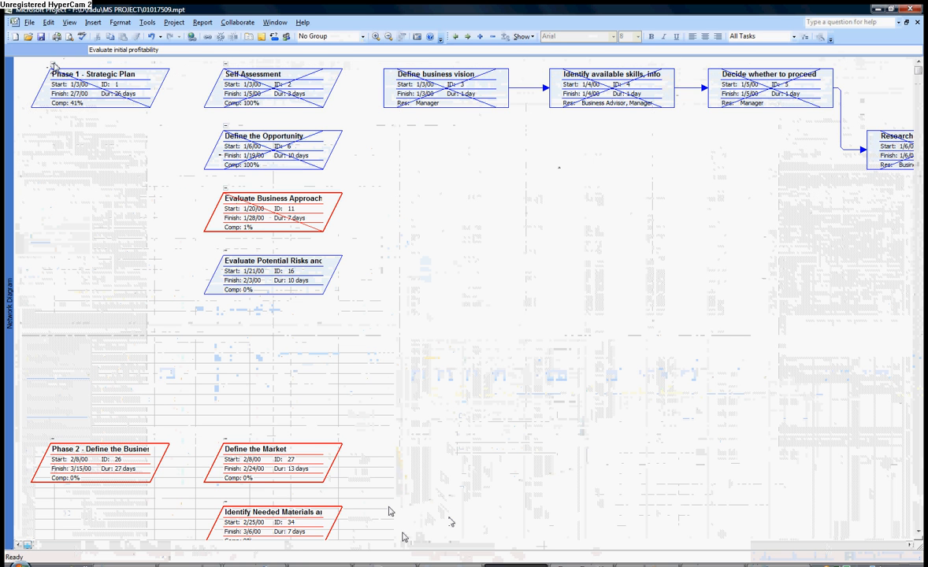
- Collapse the Phase 1, Phase 2, Phase 3 and Phase 4 summary boxes in the network diagram
click(50, 66)
click(52, 126)
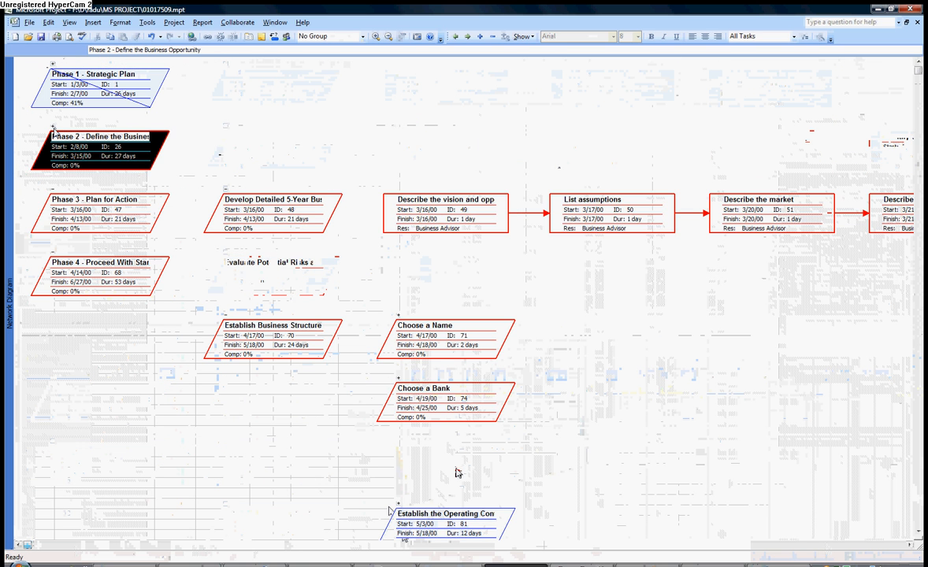
click(52, 189)
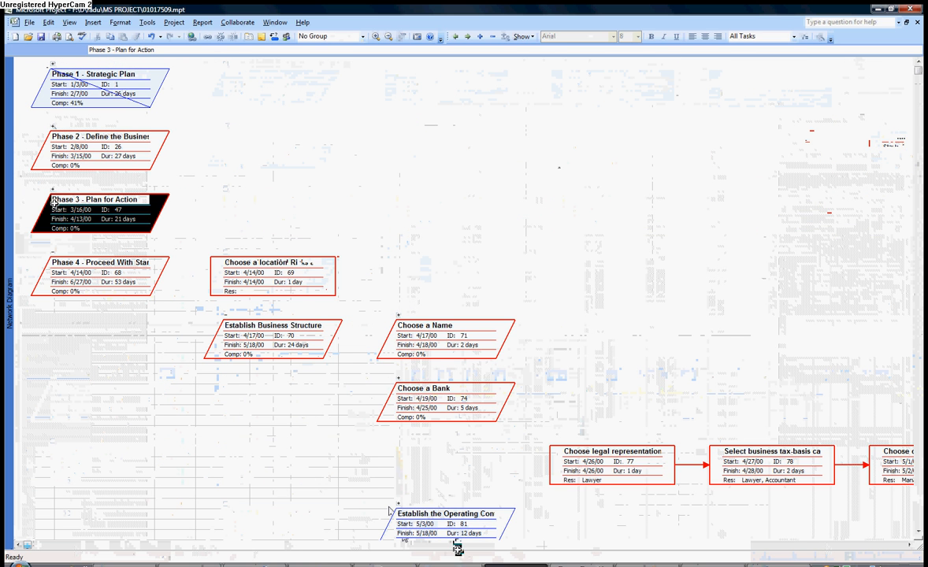
click(53, 252)
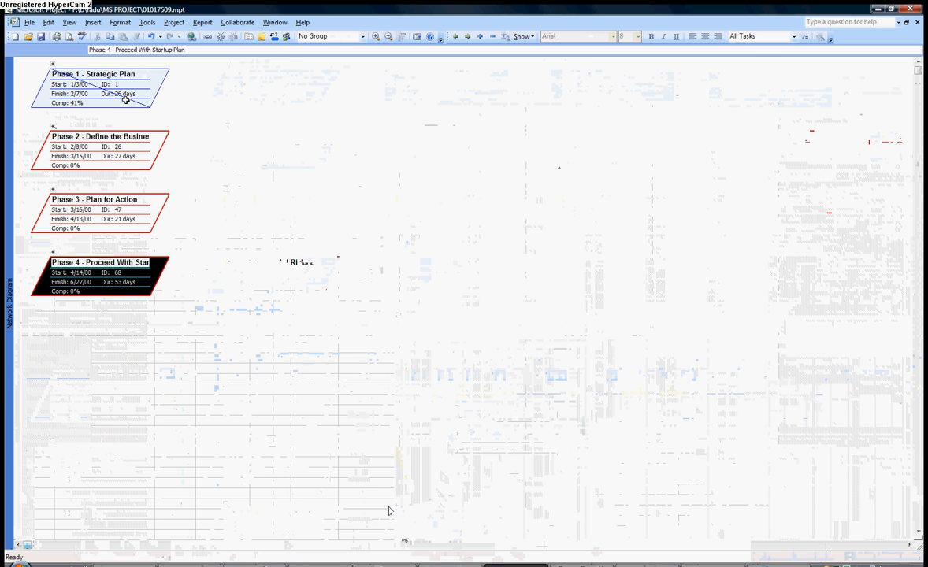
- Expand Phase 1 - Strategic Plan and follow its chain of linked tasks through the network diagram
click(53, 64)
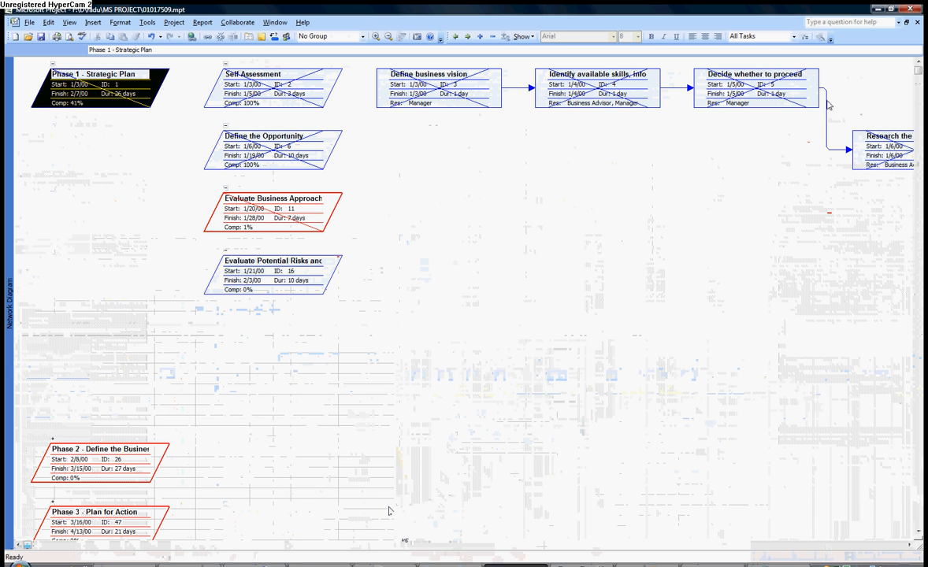
click(908, 546)
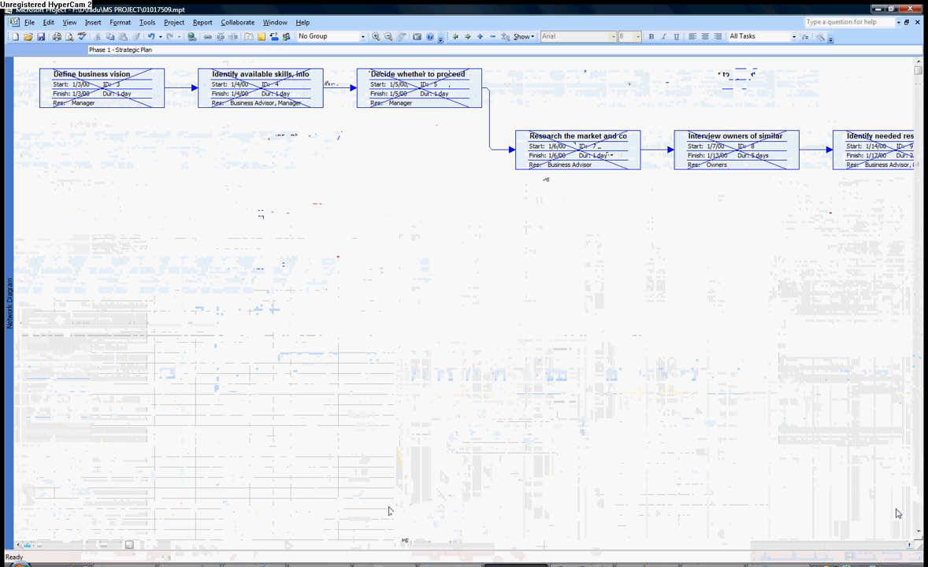
click(909, 545)
drag(909, 546, 909, 546)
click(909, 545)
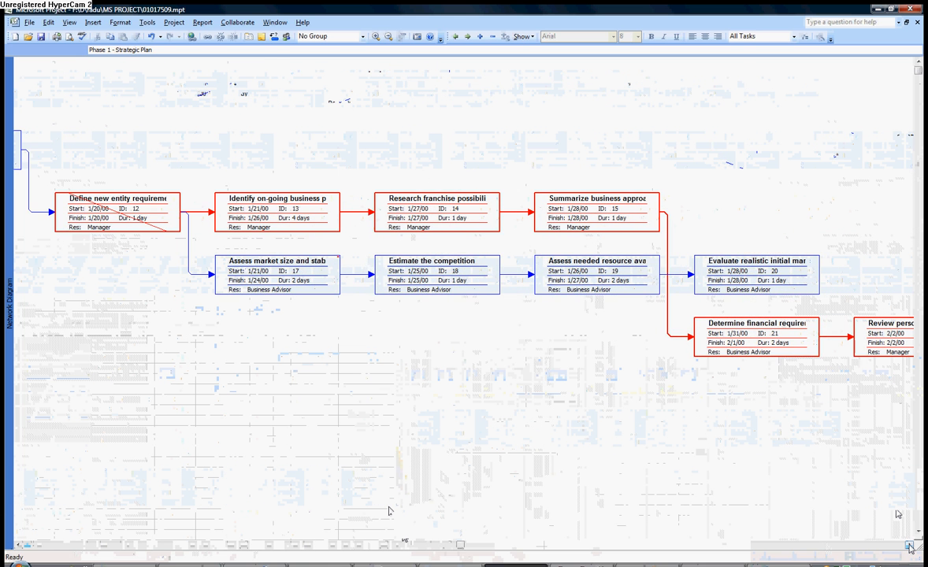
click(909, 546)
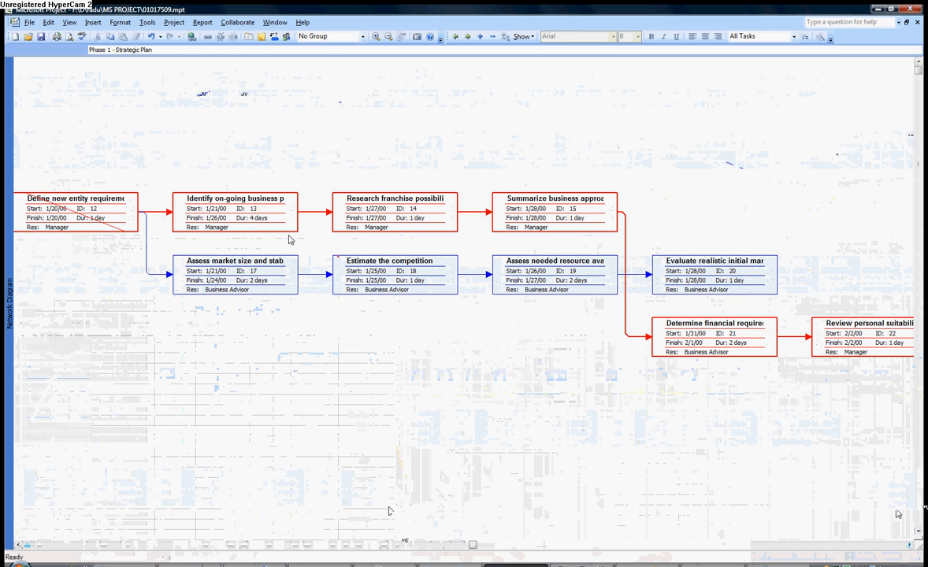
- Expand Phase 2, Phase 3 - Plan for Action and Phase 4 in the network diagram
scroll(371, 234, down, 10)
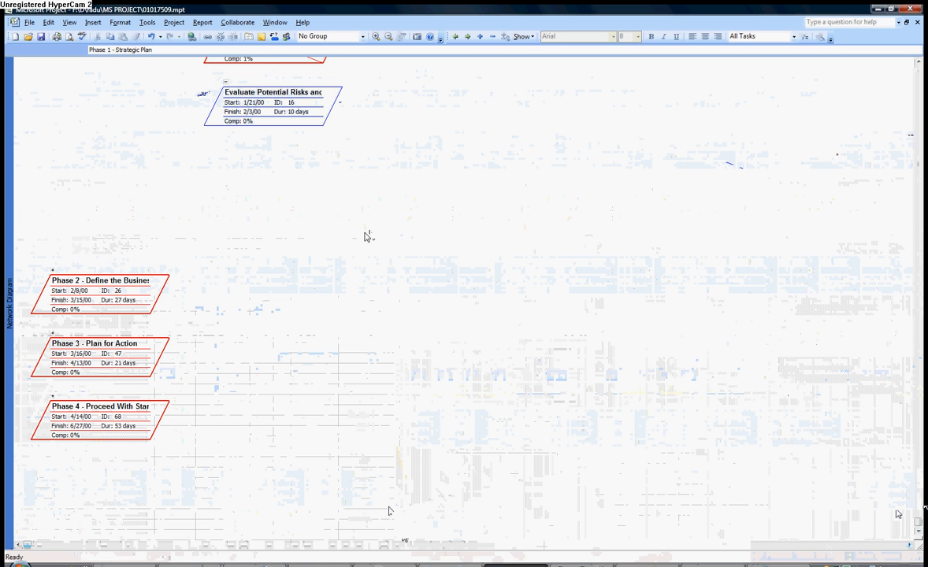
click(51, 272)
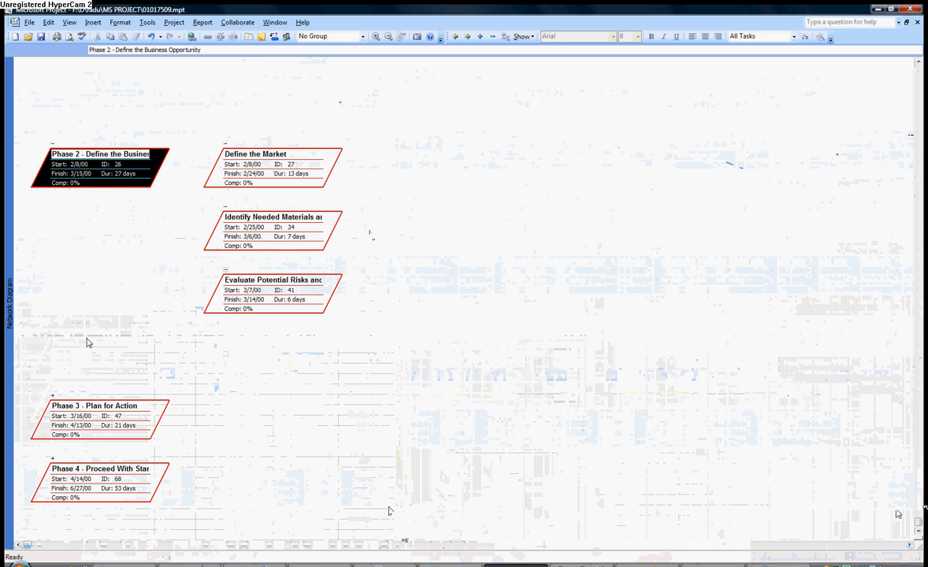
click(55, 405)
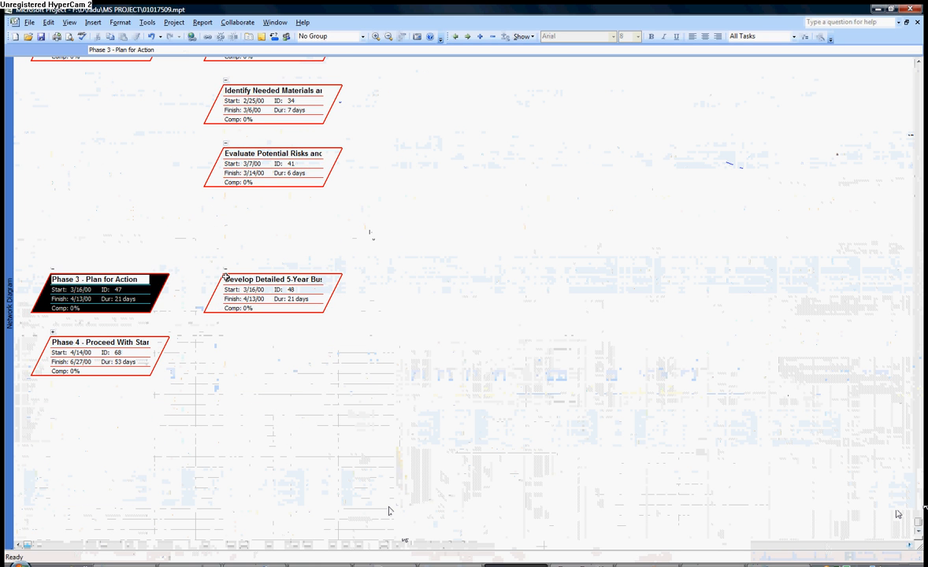
click(51, 333)
scroll(334, 405, down, 3)
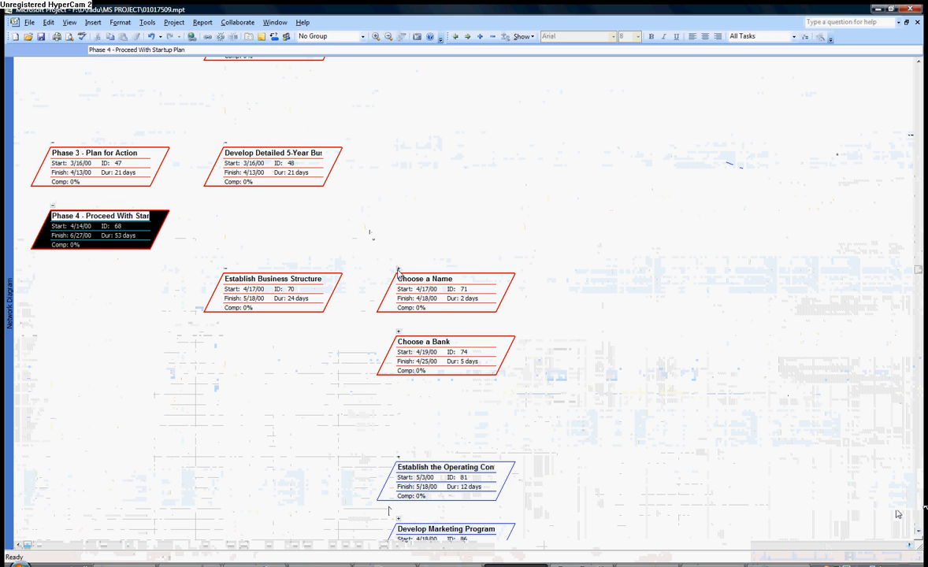
- Expand Choose a Name, Choose a Bank and the Establish the Operating summary box (ID 81) under Phase 4
click(401, 284)
click(399, 336)
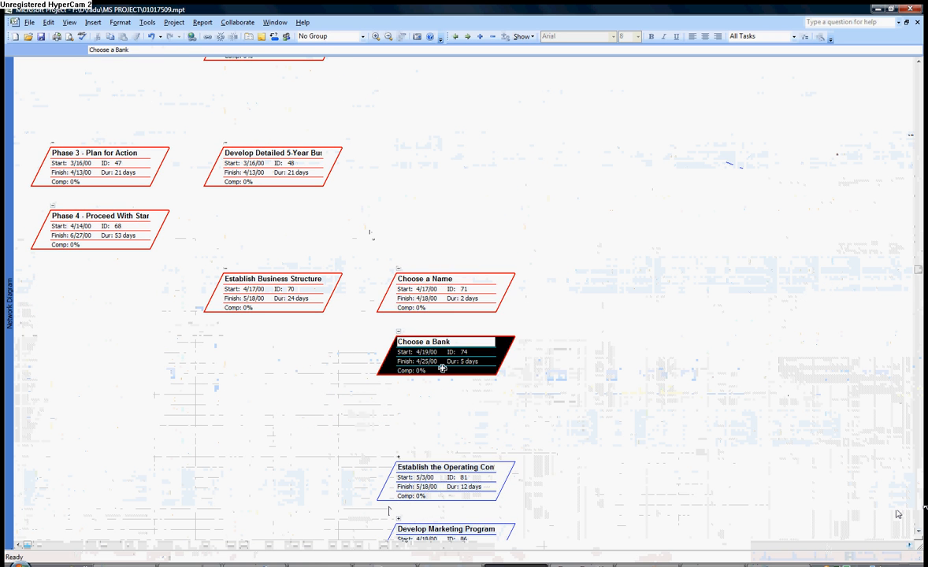
scroll(399, 334, down, 3)
click(398, 336)
scroll(379, 385, down, 6)
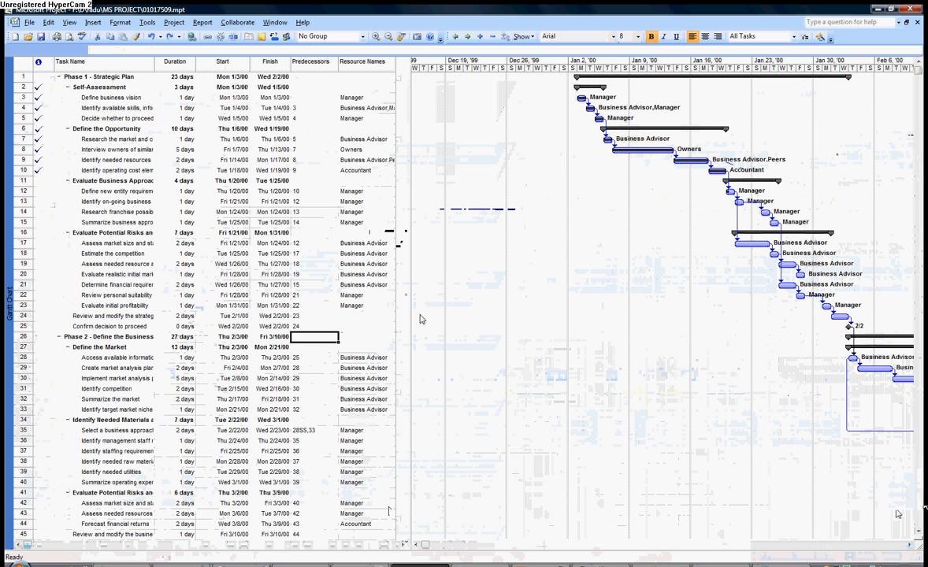
- Examine the Define the Opportunity summary task's Gantt bar, comparing its duration and dates with the timescale
key(Down)
mouse_move(664, 134)
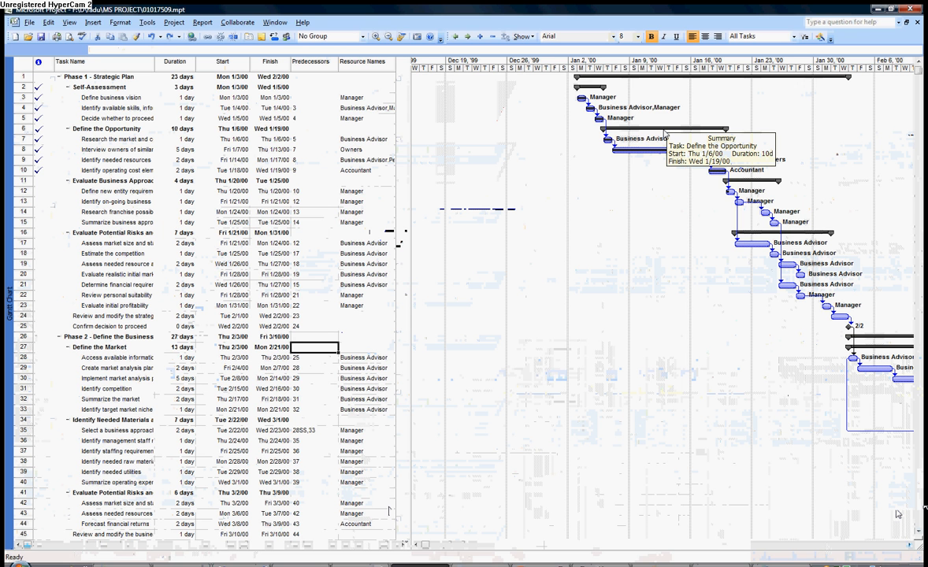
click(22, 129)
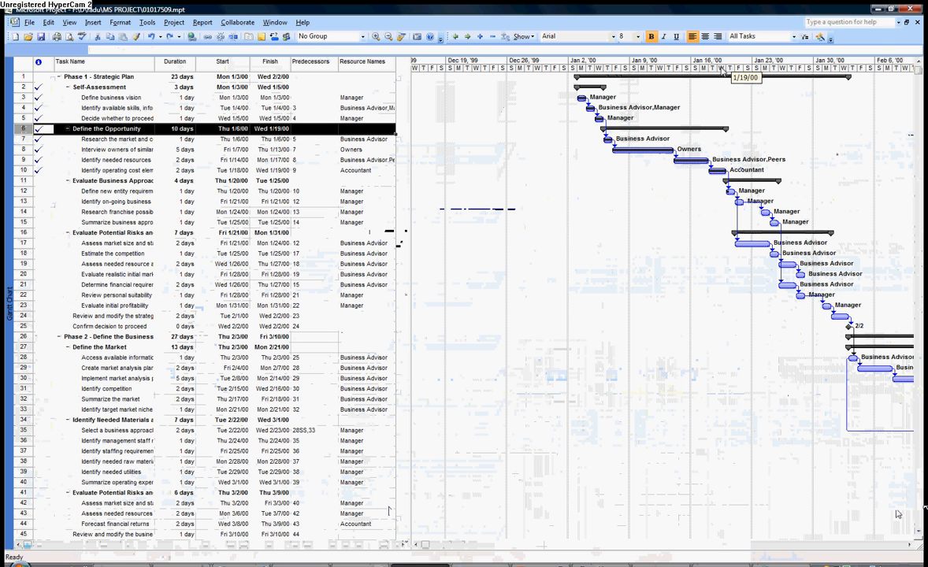
key(Tab)
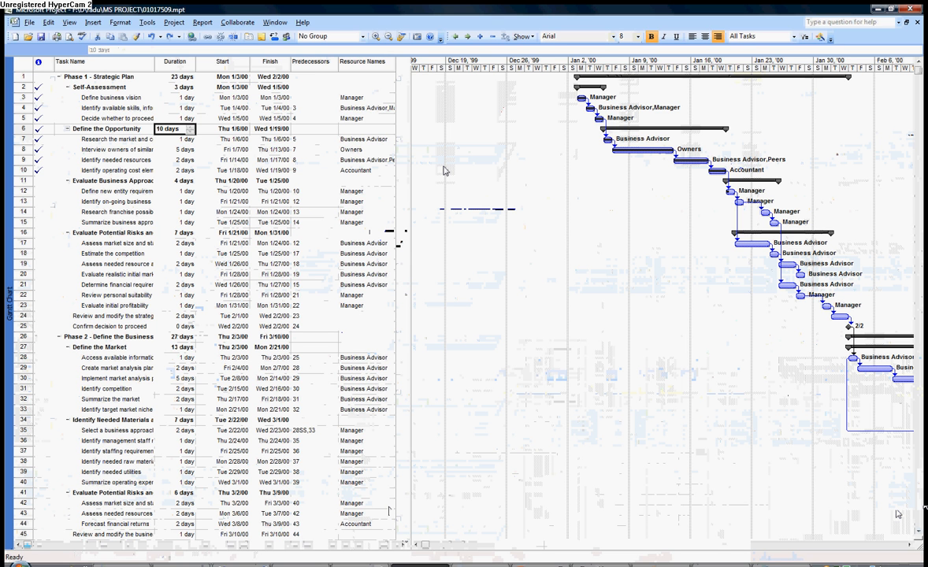
click(370, 326)
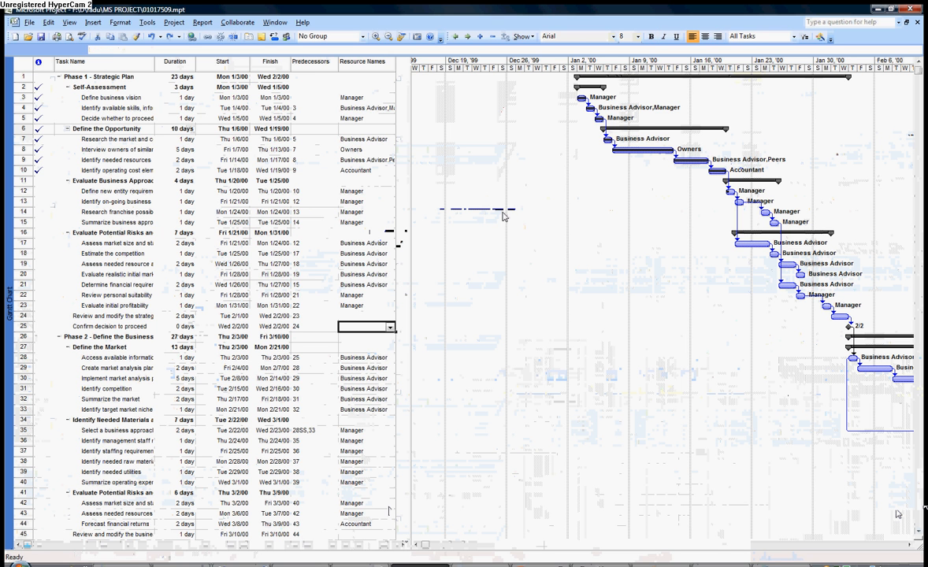
- Set the duration of task 13, Identify on-going business, to 4 days and review the dependent bars on the Gantt chart
click(188, 203)
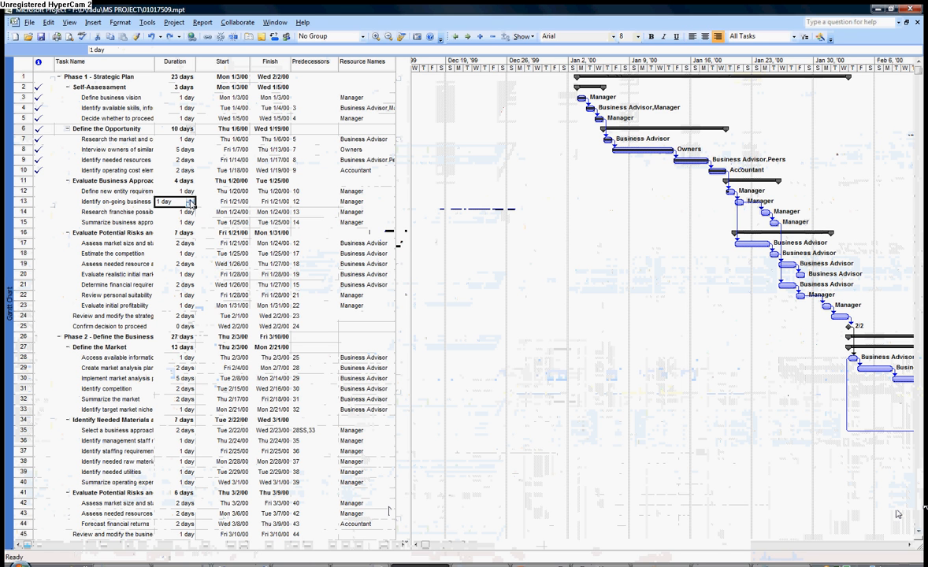
click(190, 201)
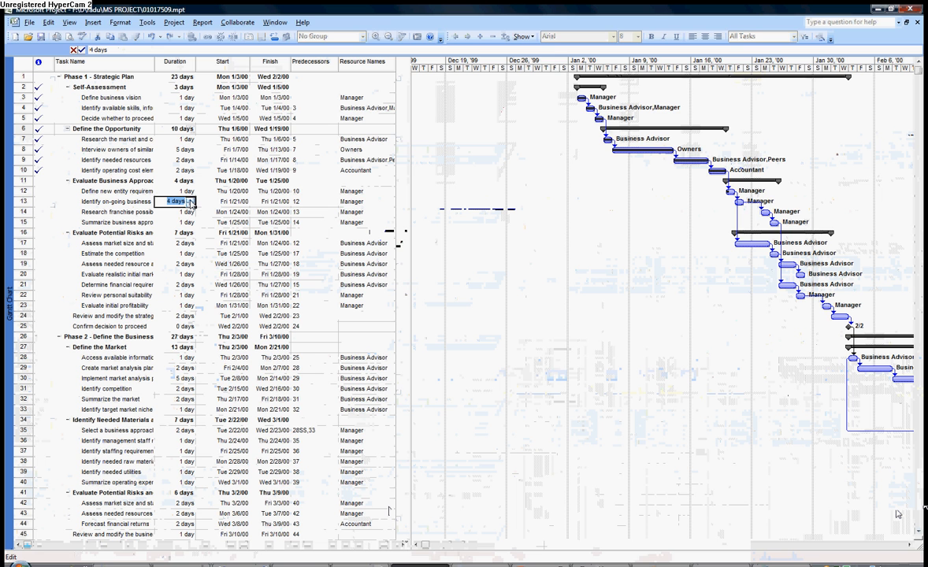
key(Return)
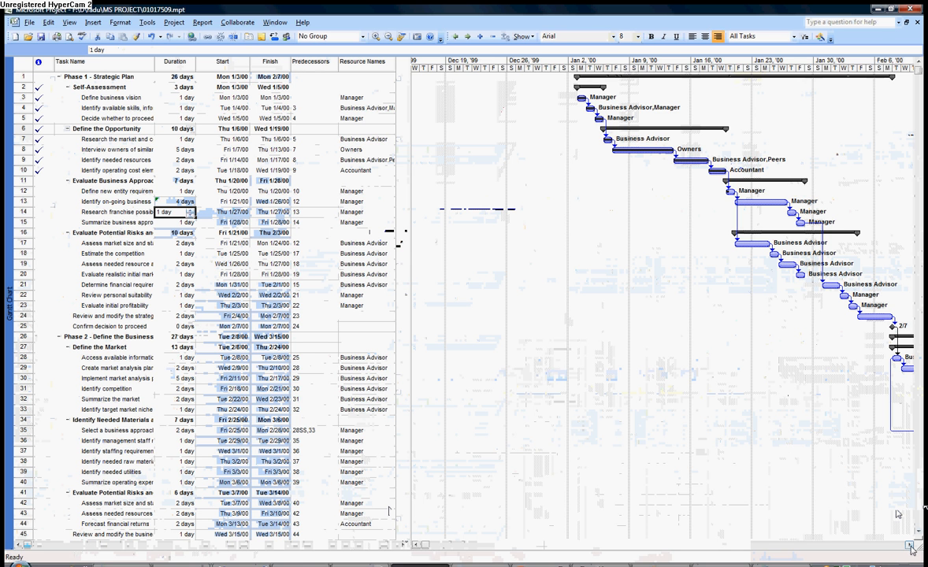
click(910, 545)
click(909, 544)
click(910, 545)
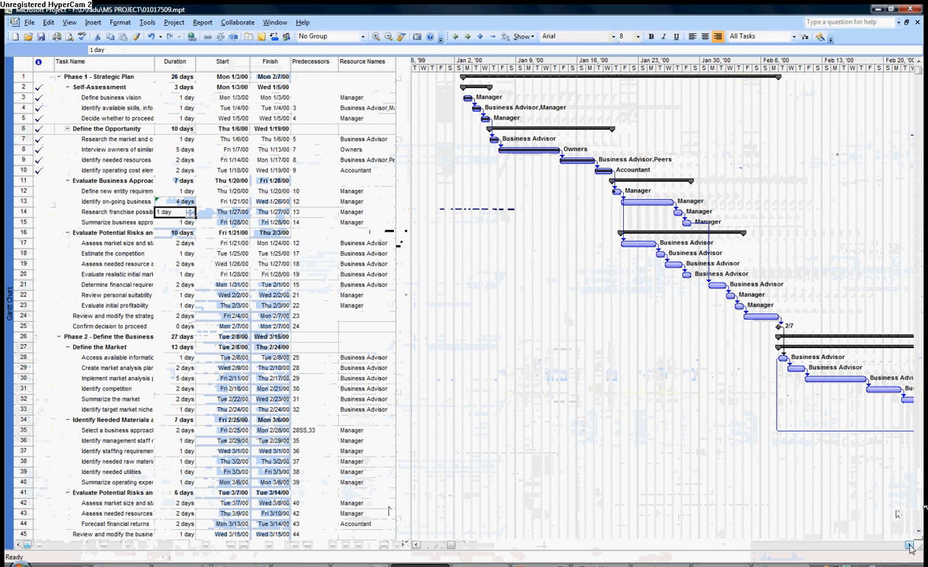
click(909, 545)
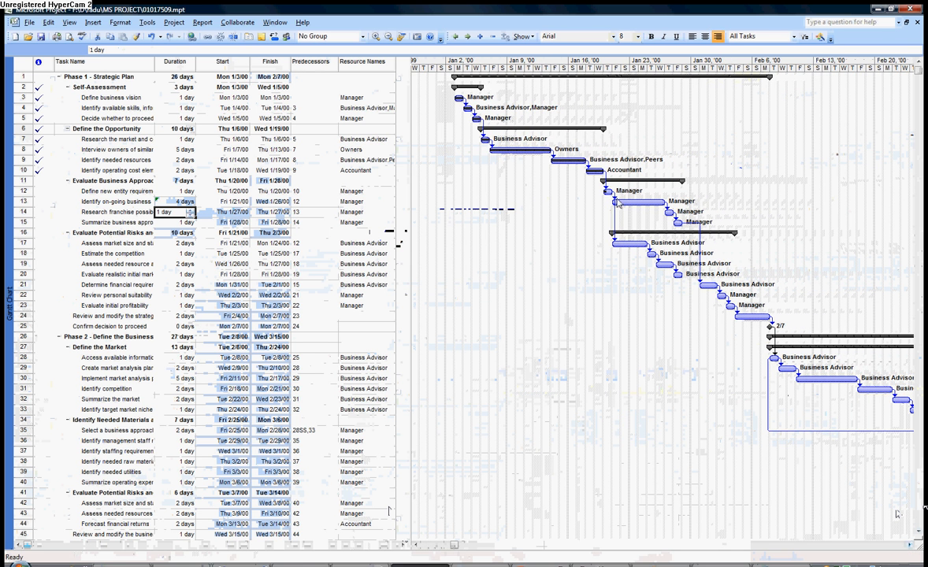